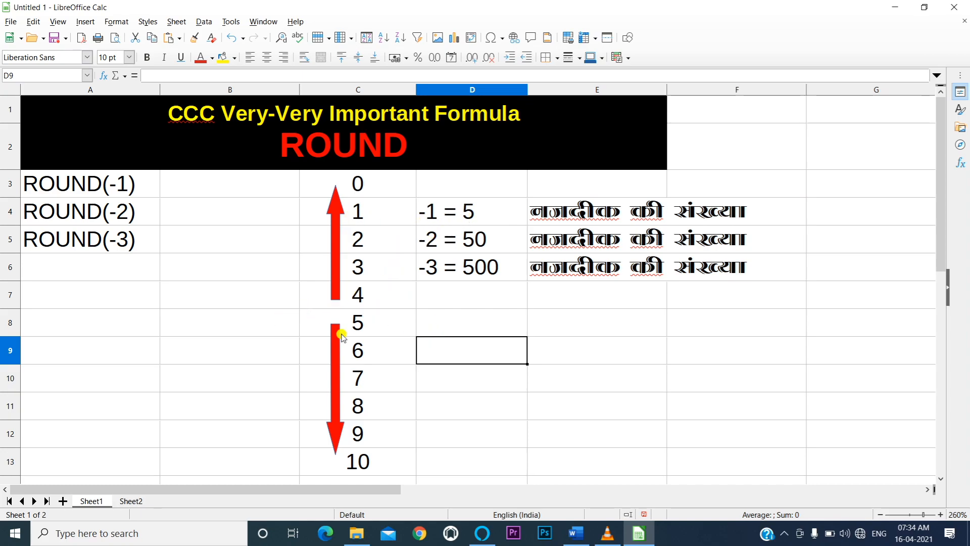
Enter the formula =round(7,-1) in cell B3, beside the ROUND(-1) label.
left_click(198, 209)
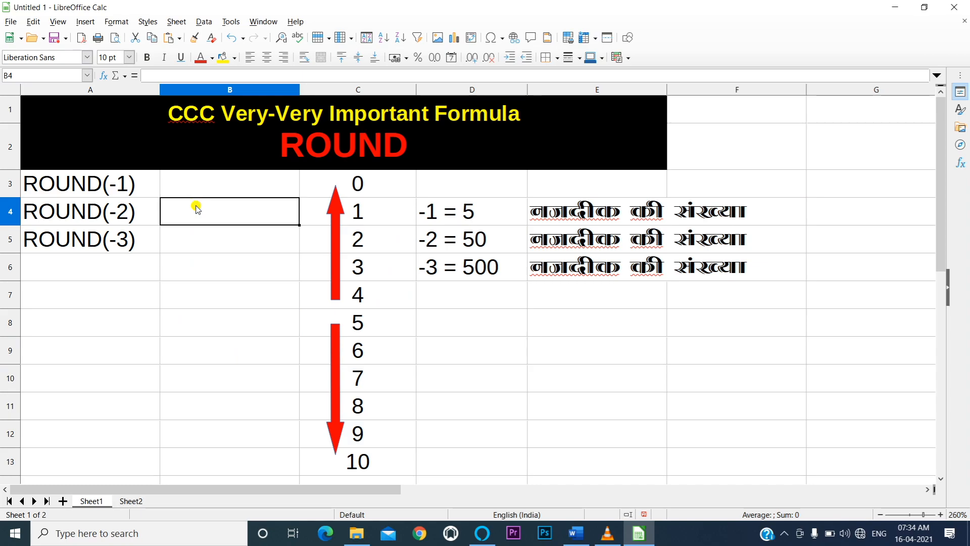
left_click(195, 186)
type("=round(")
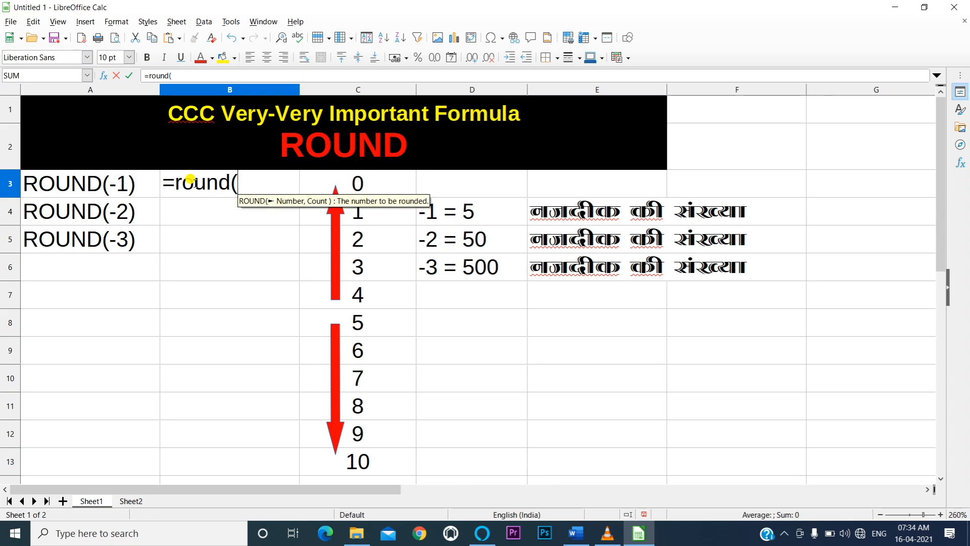
type("7")
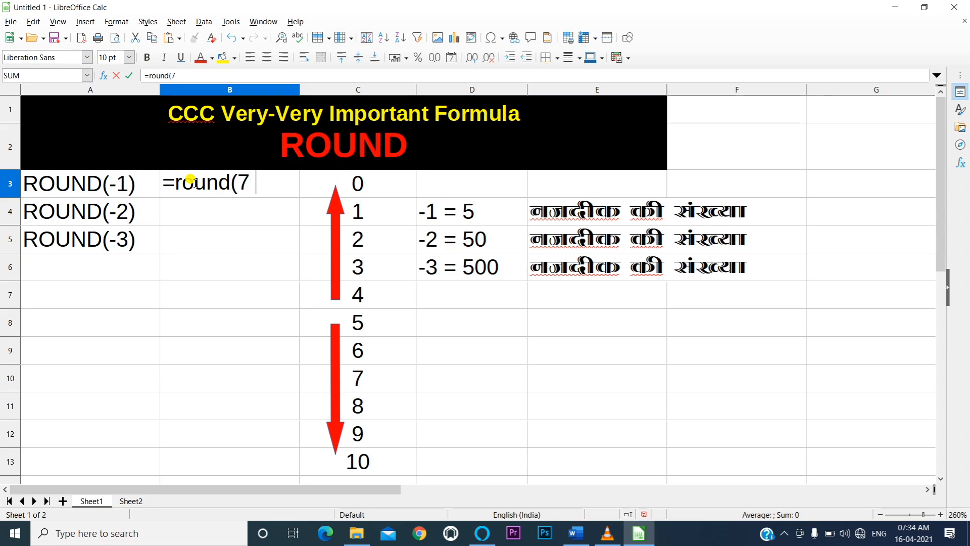
type(",-1)")
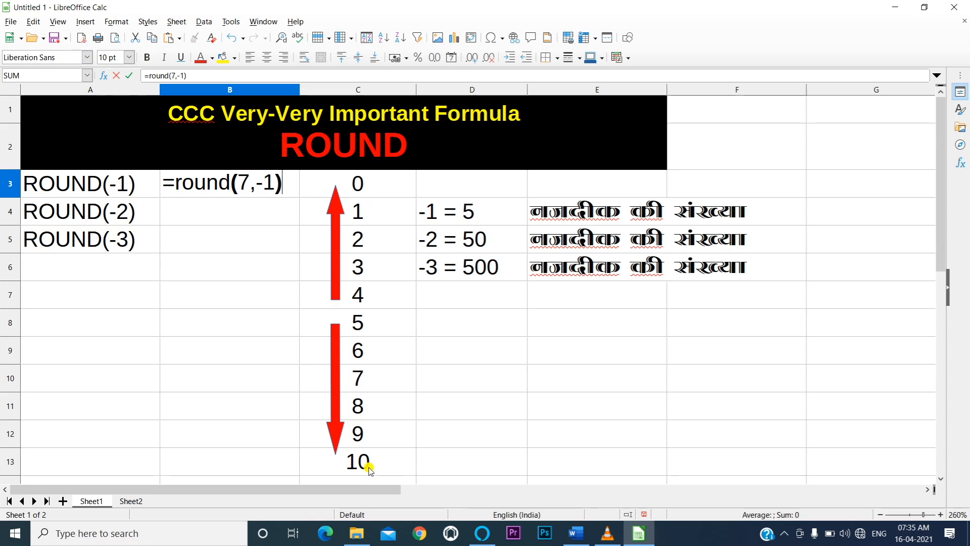
key("Return")
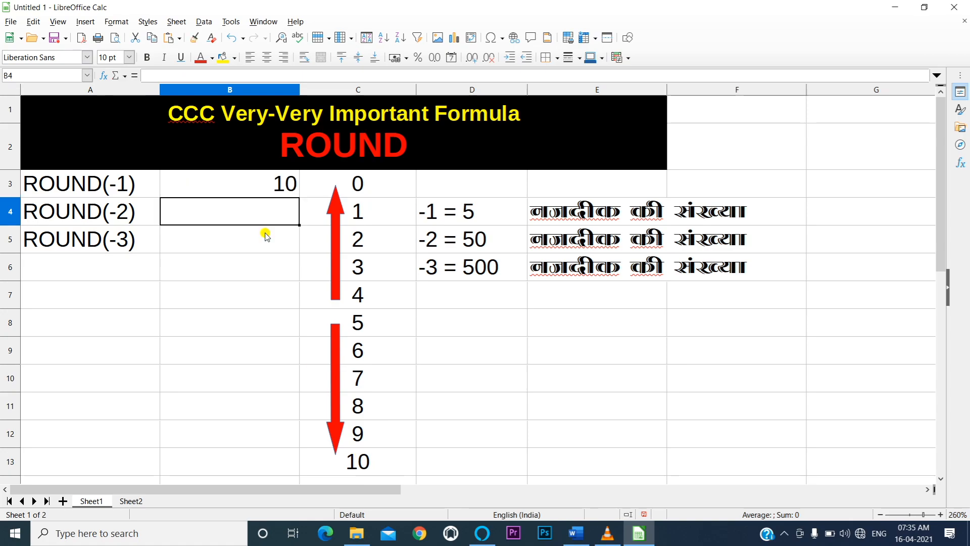
Replace the number to be rounded in the B3 formula with 3, keeping the count at -1.
left_click(259, 191)
double_click(259, 191)
left_click(272, 186)
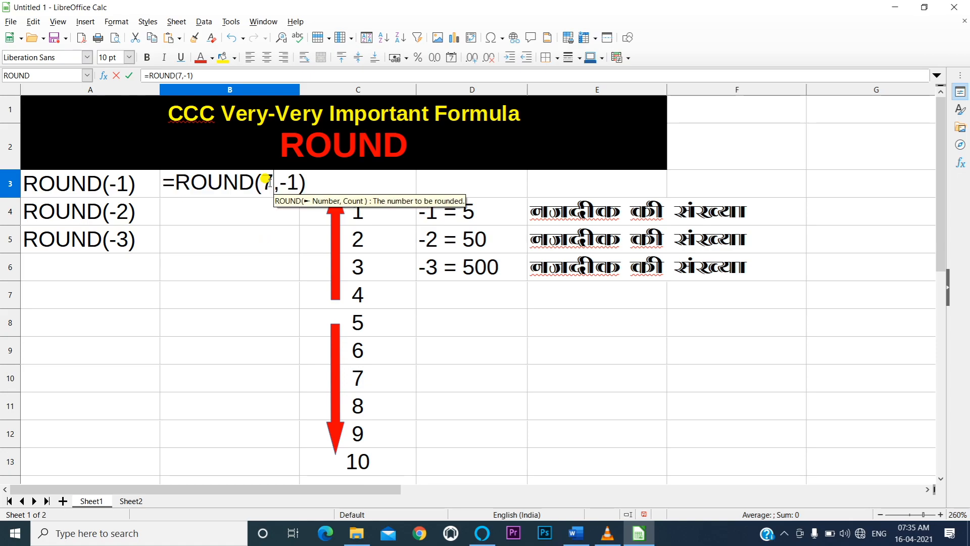
key("BackSpace")
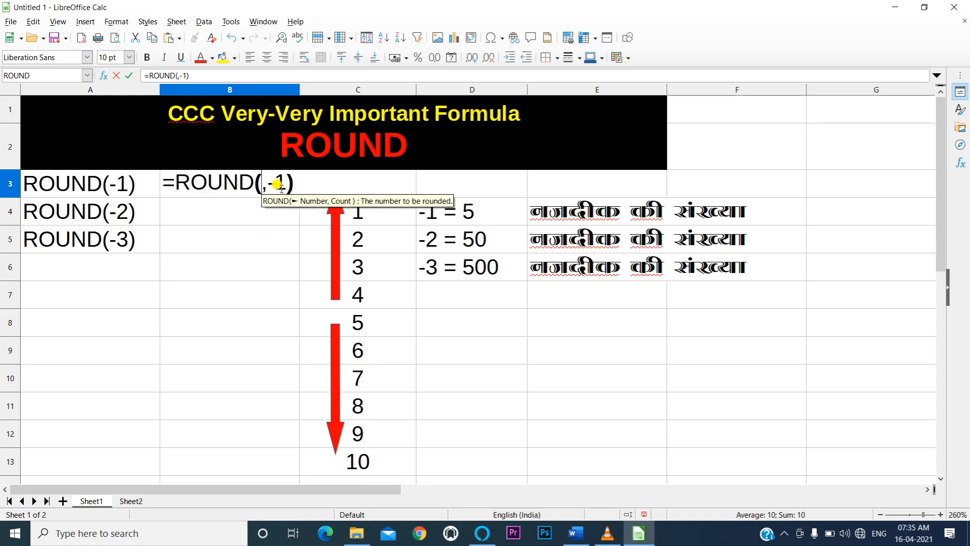
type("3")
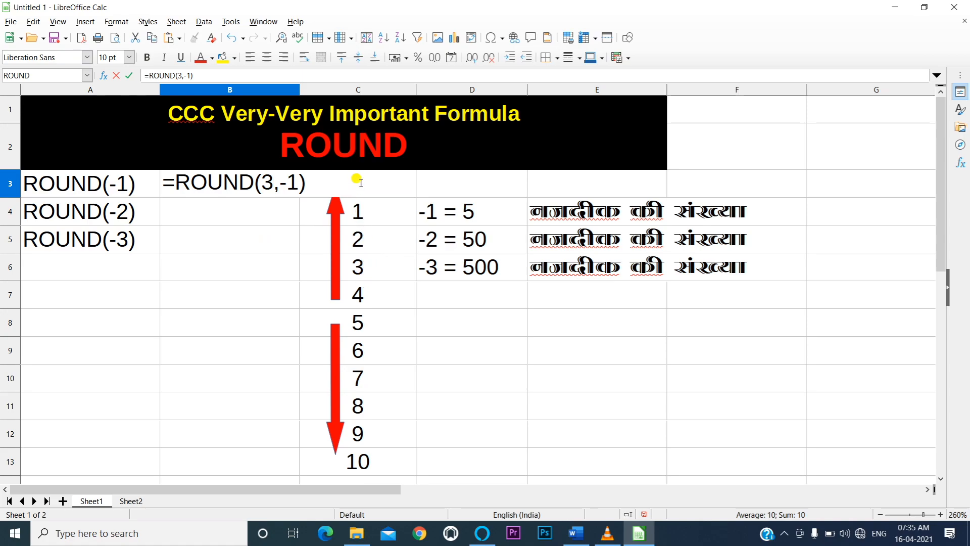
key("Return")
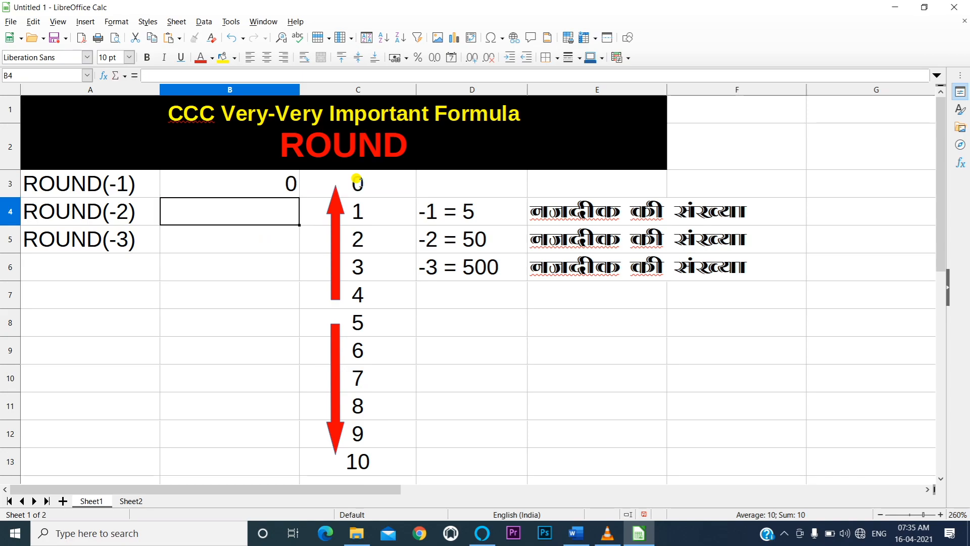
Change the number to be rounded in cell B3's formula to 24.
left_click(272, 185)
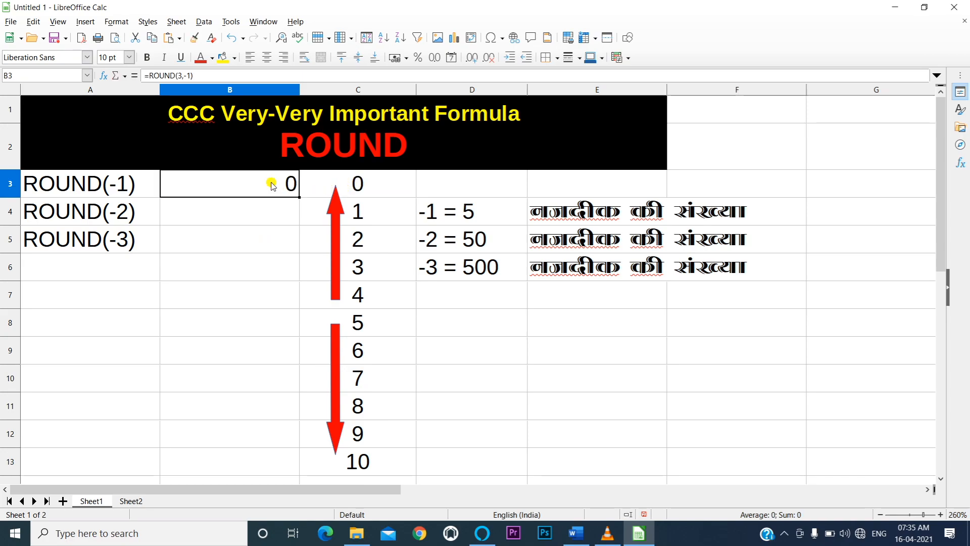
double_click(272, 185)
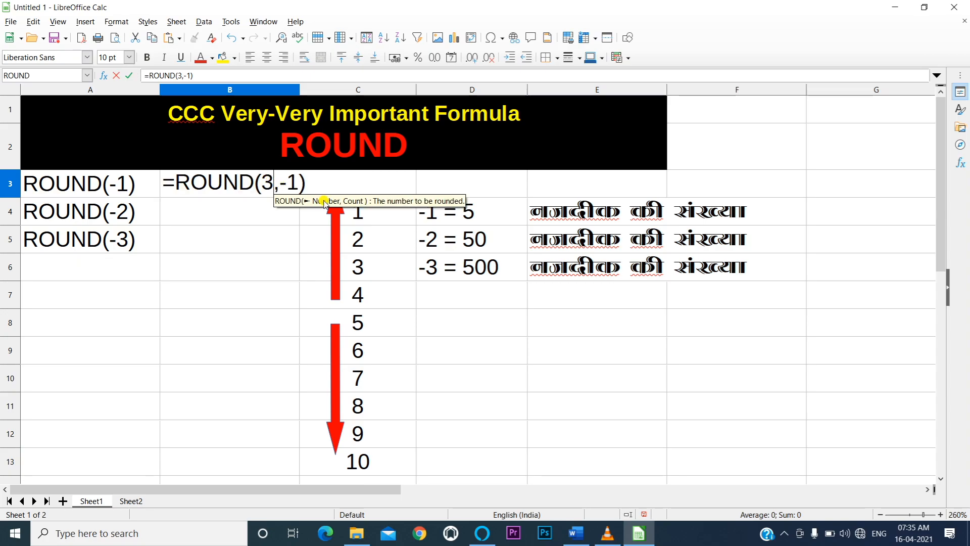
key("BackSpace")
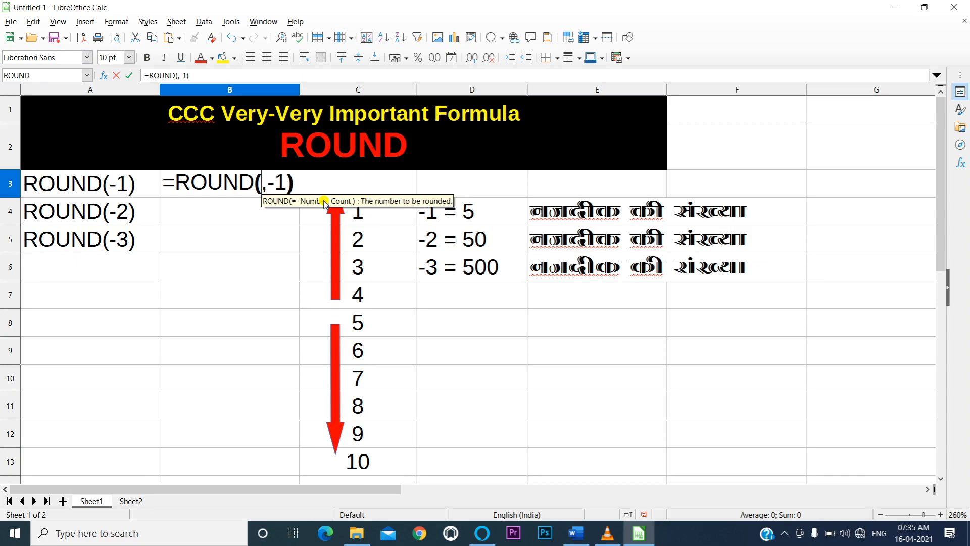
type("24")
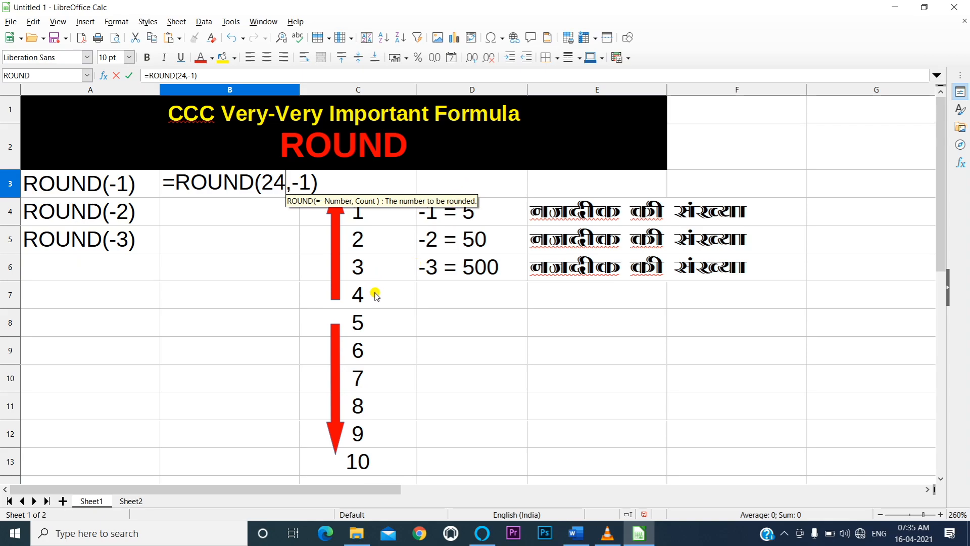
key("Return")
key("Return")
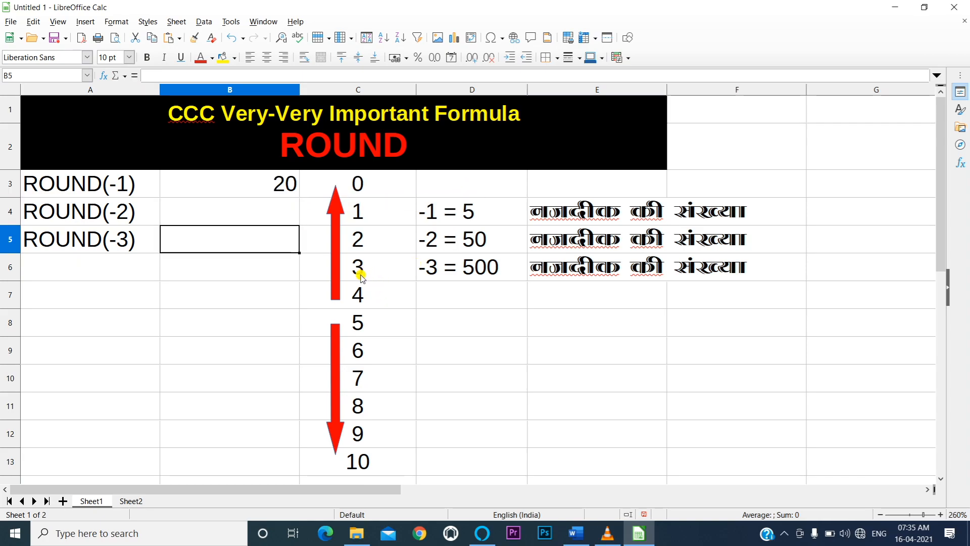
Edit the ROUND formula in B3 so that it rounds 25 with a count of -1.
left_click(371, 291)
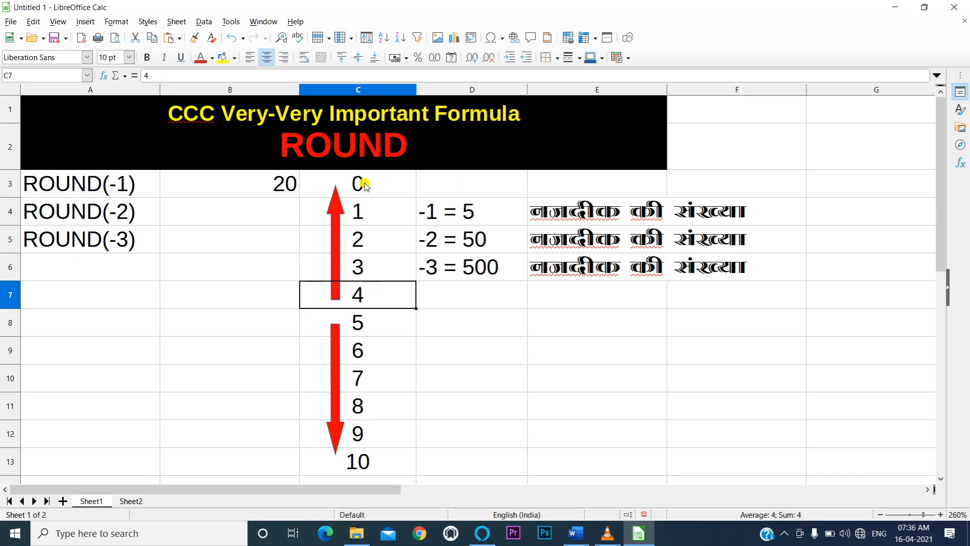
double_click(273, 186)
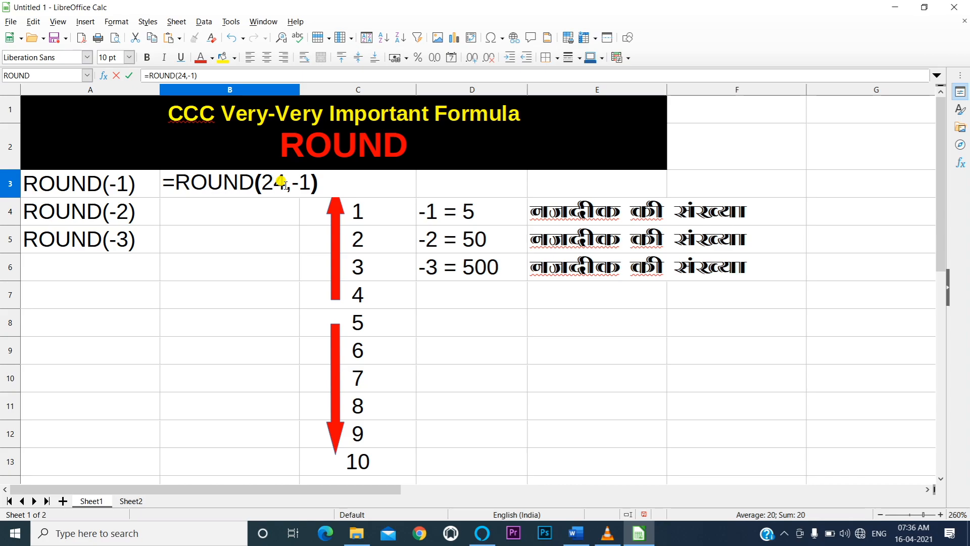
key("BackSpace")
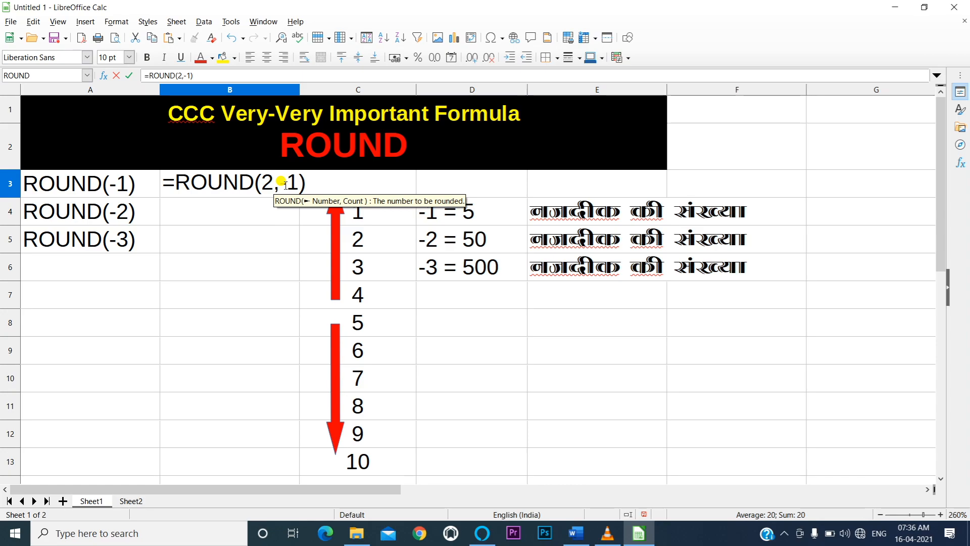
type("5")
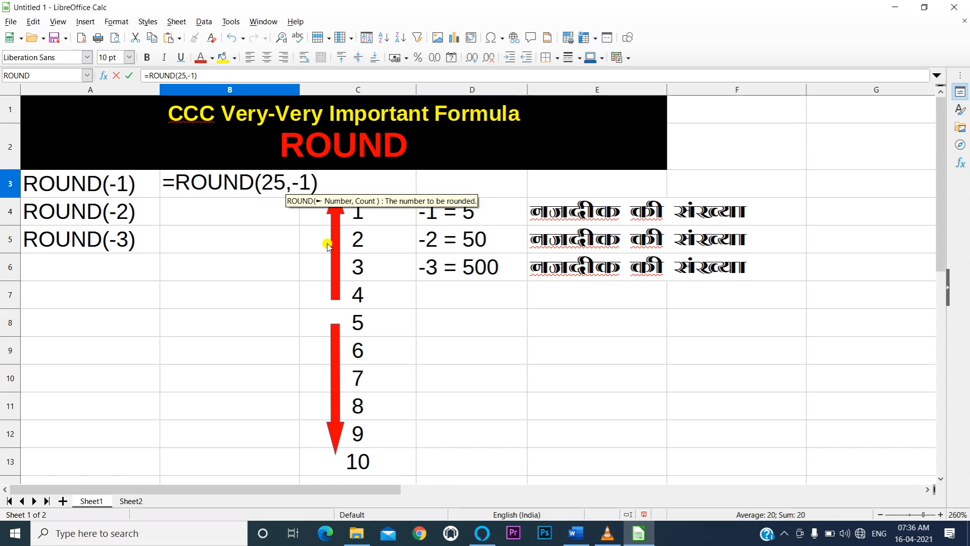
key("Return")
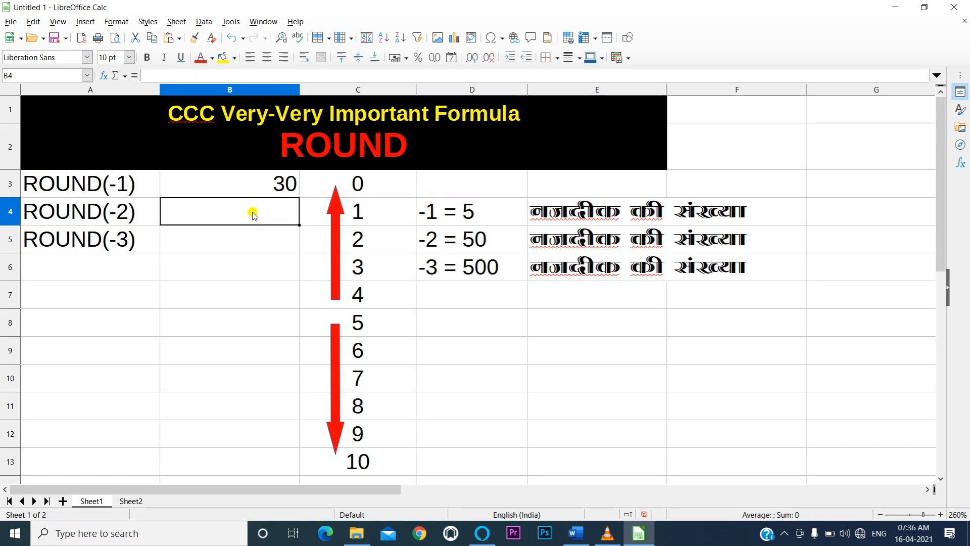
Enter the formula =round(76,-1) in cell B4, beside the ROUND(-2) label.
type("=roun")
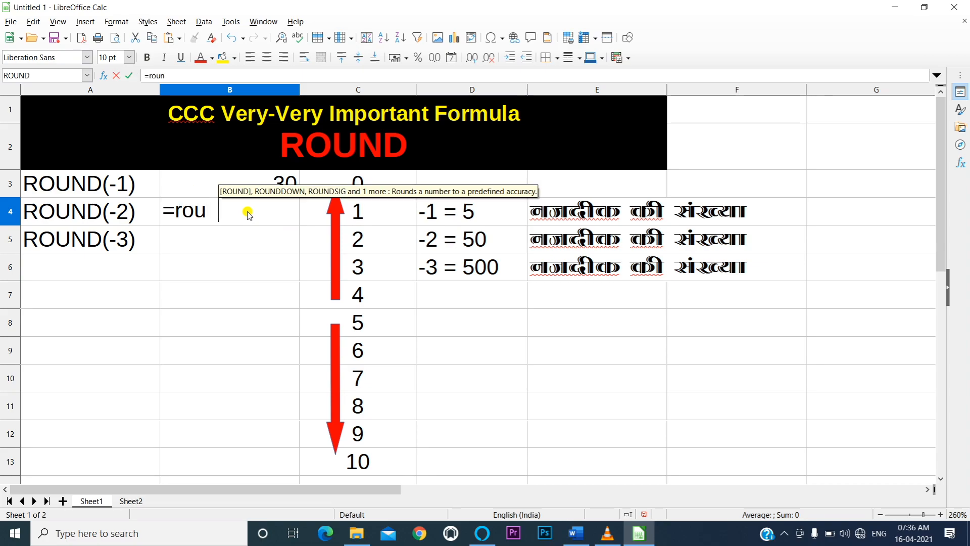
type("d(")
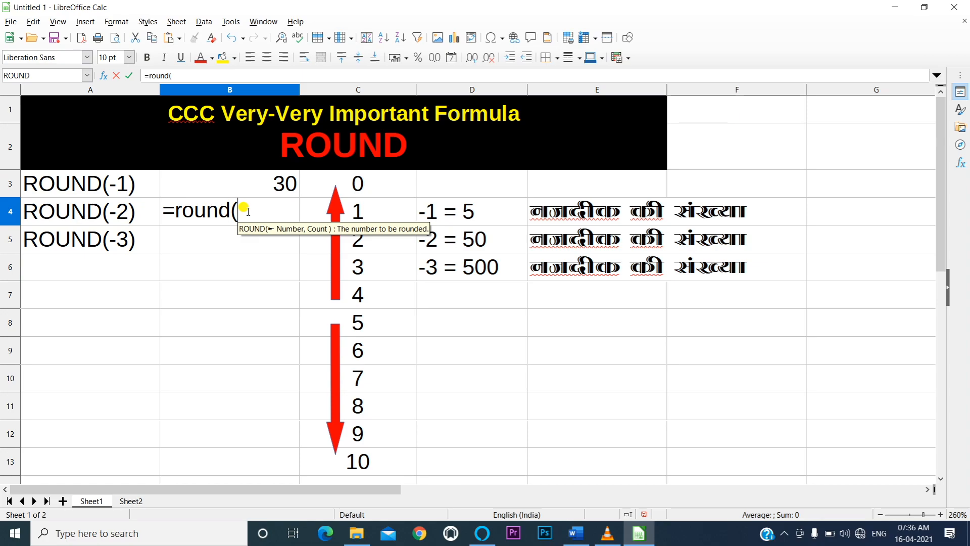
type("76")
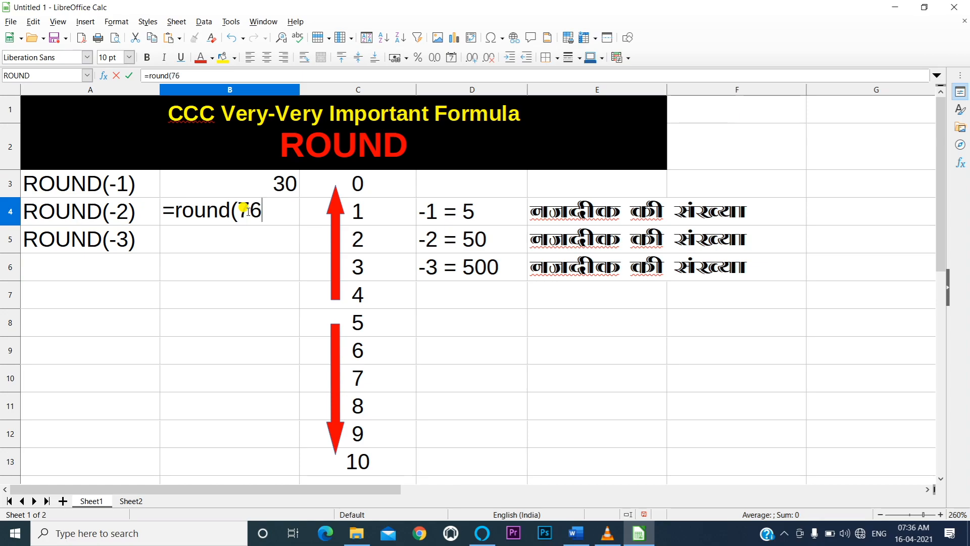
type(",-")
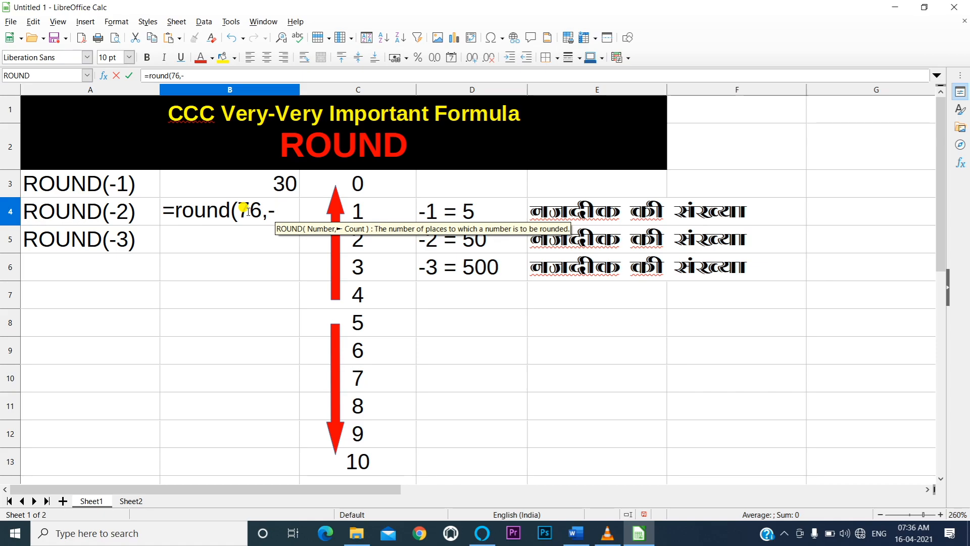
type("1")
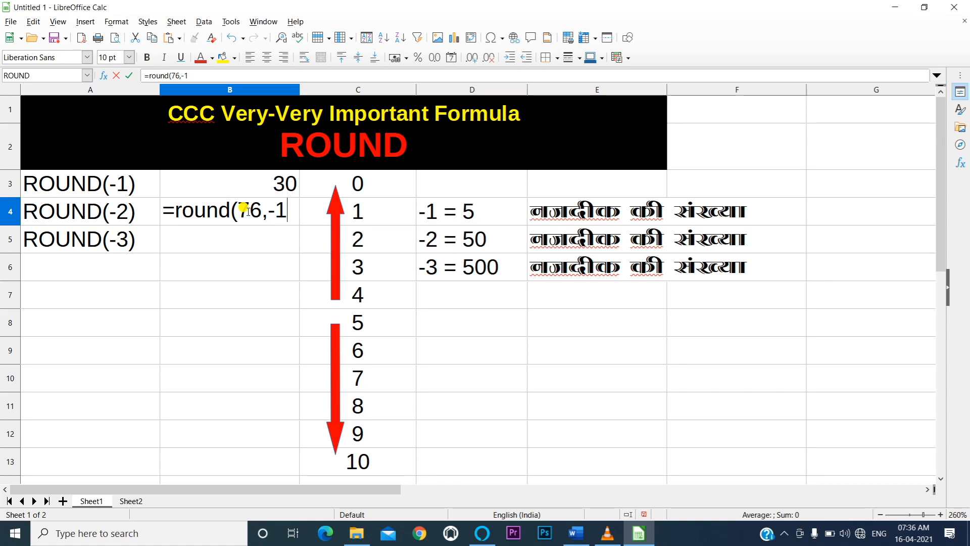
type(")")
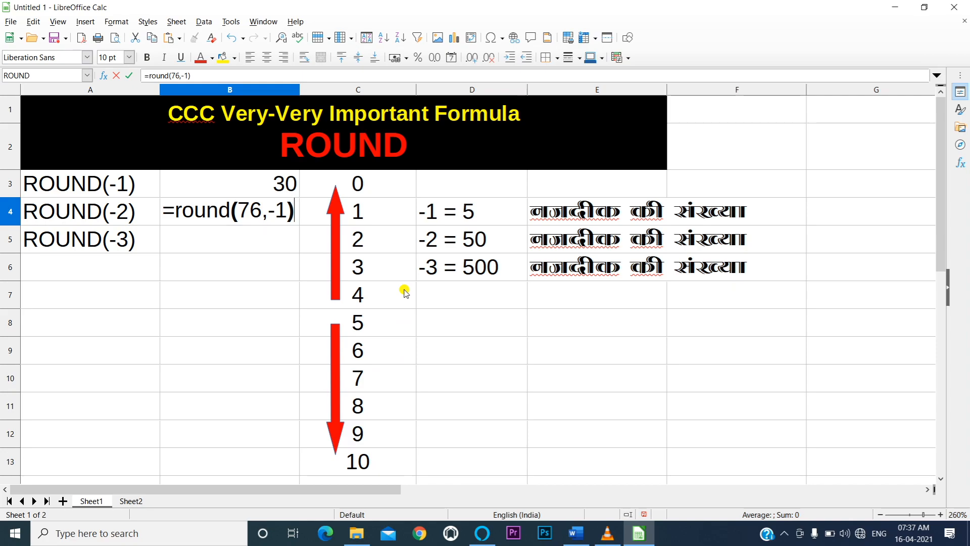
key("Return")
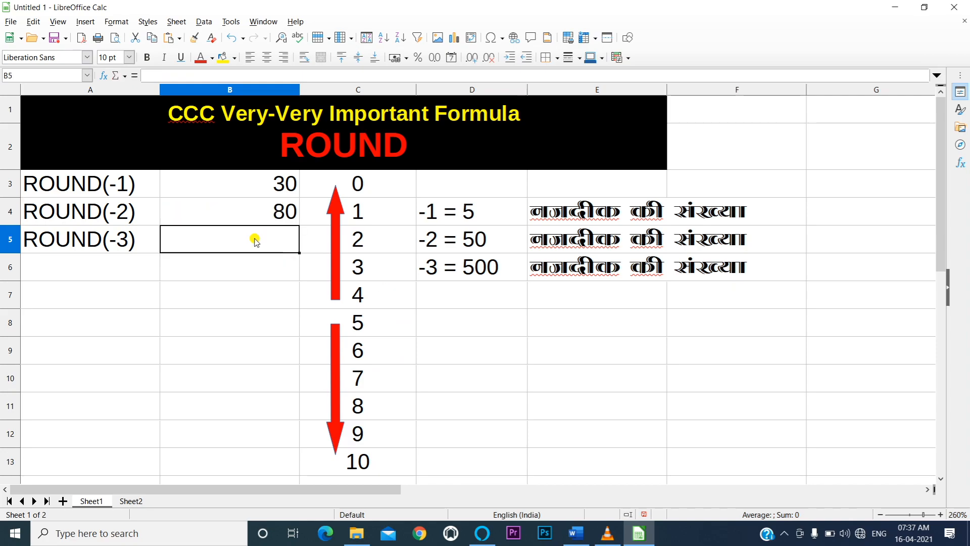
Change the number to be rounded in the B4 formula to 176.
left_click(230, 216)
double_click(230, 217)
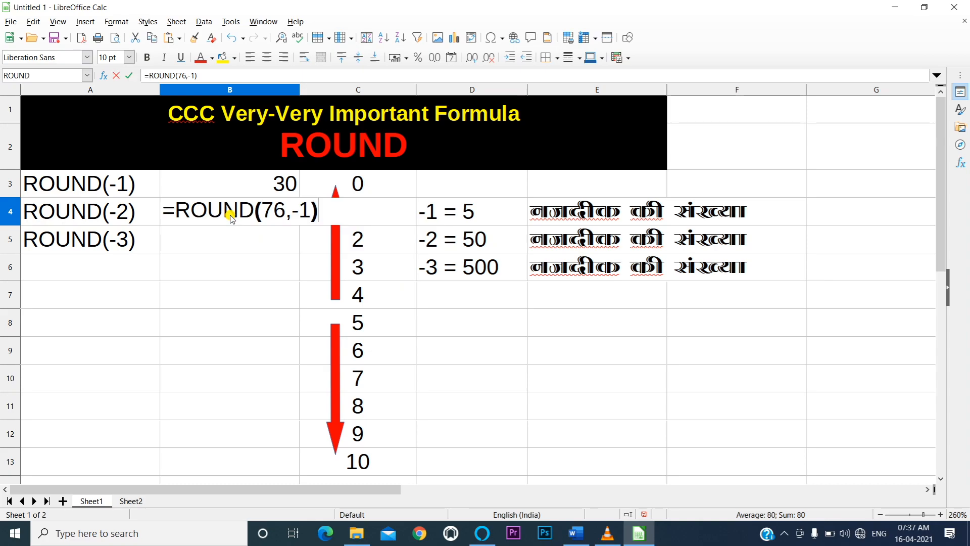
left_click(263, 204)
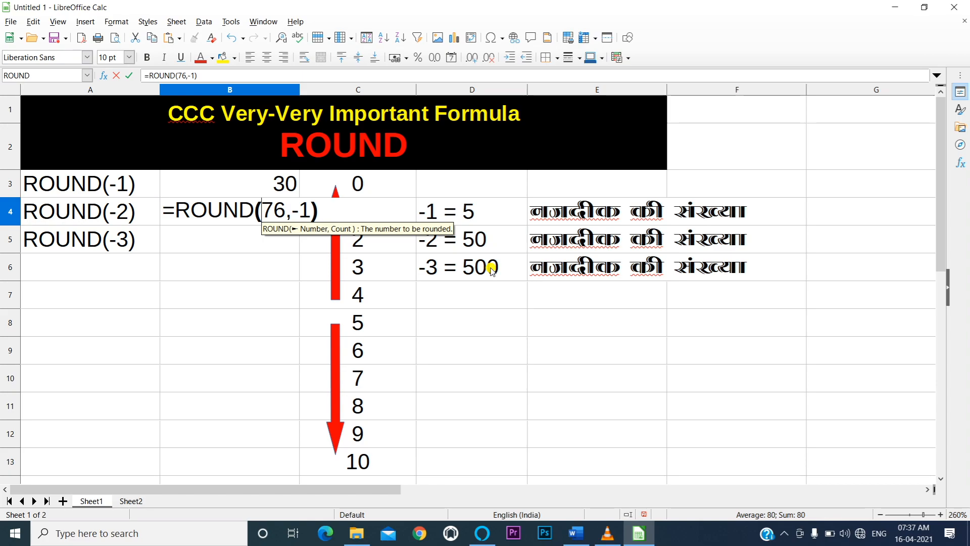
type("1")
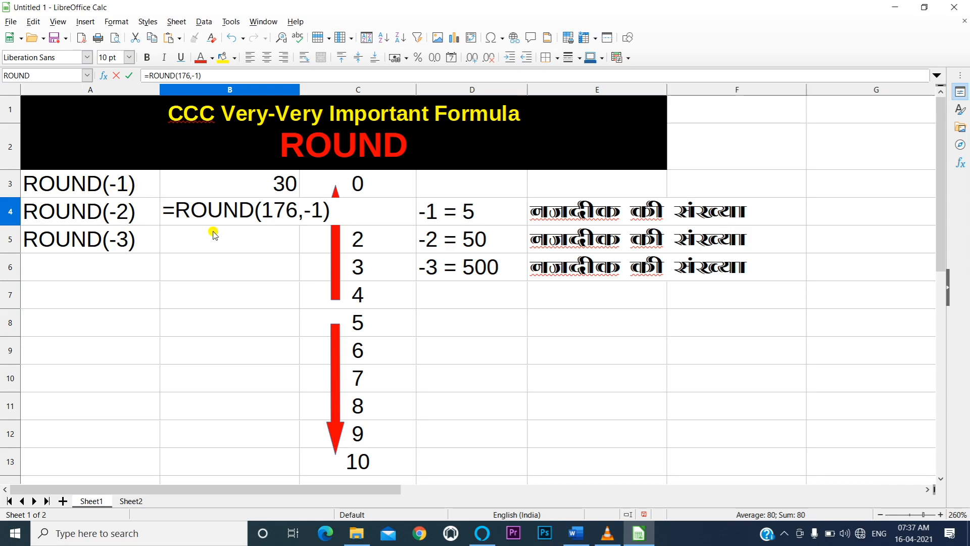
left_click(275, 217)
left_click(281, 211)
key("Return")
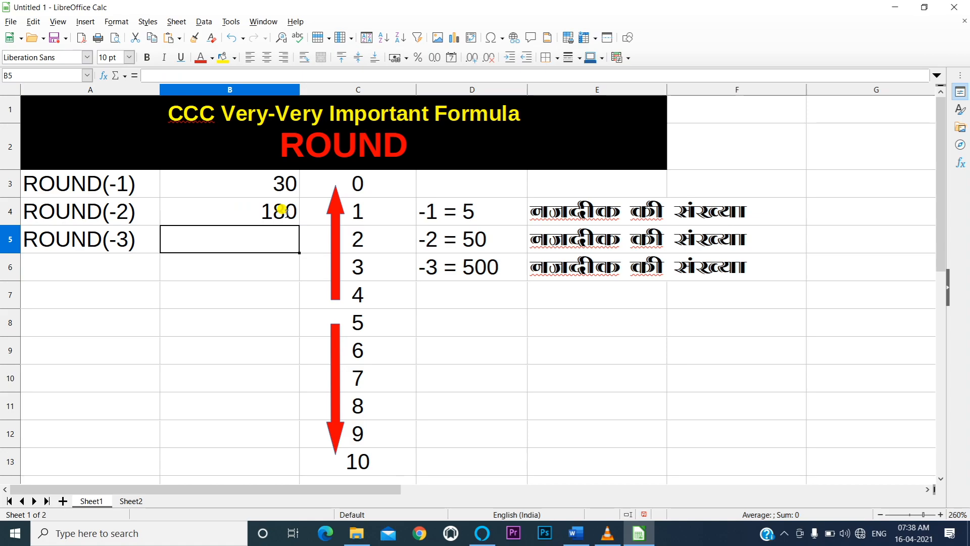
Replace the middle digit of the number in B4's ROUND formula so that it reads 146.
left_click(284, 211)
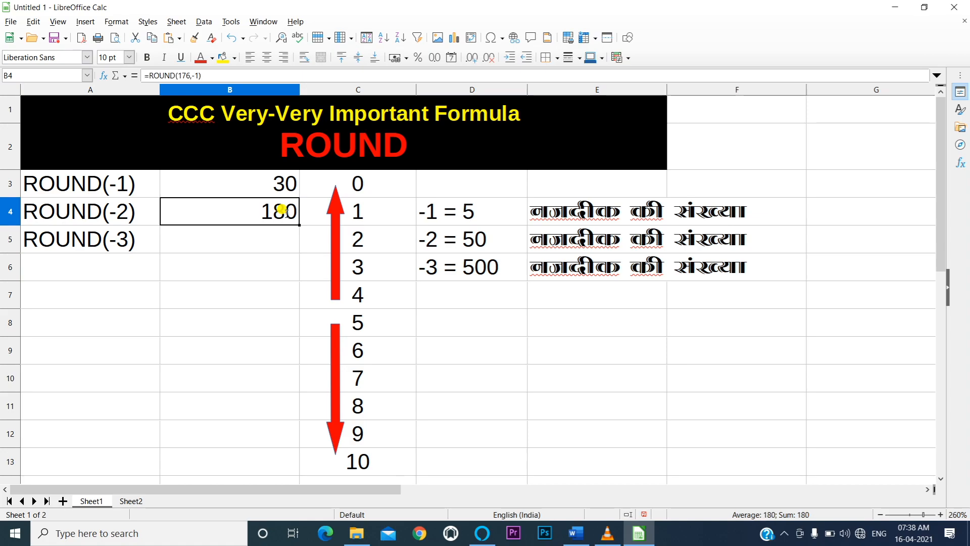
double_click(284, 211)
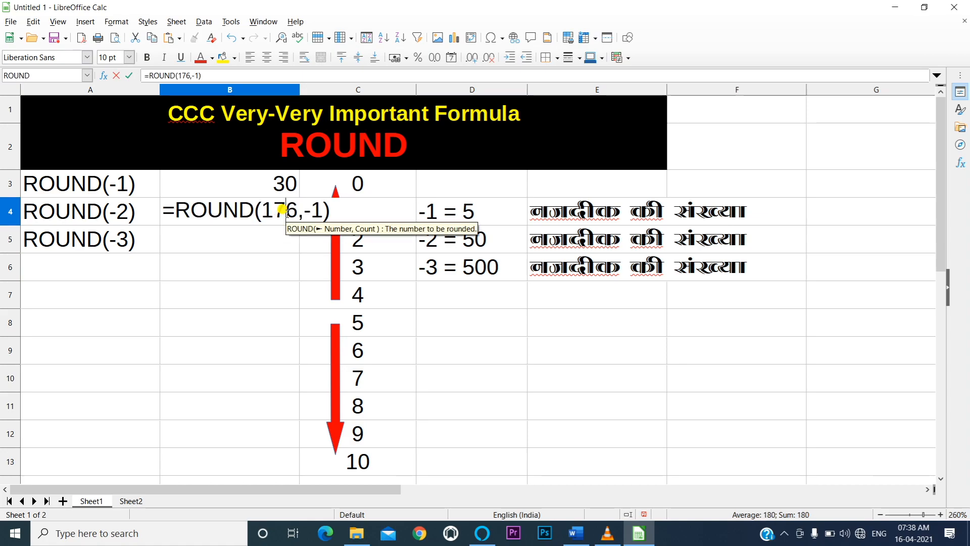
key("BackSpace")
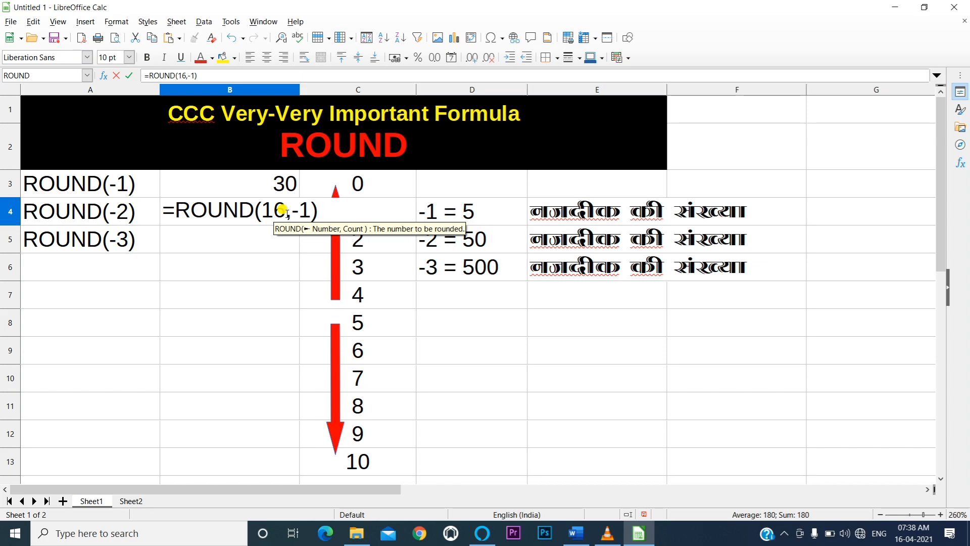
type("4")
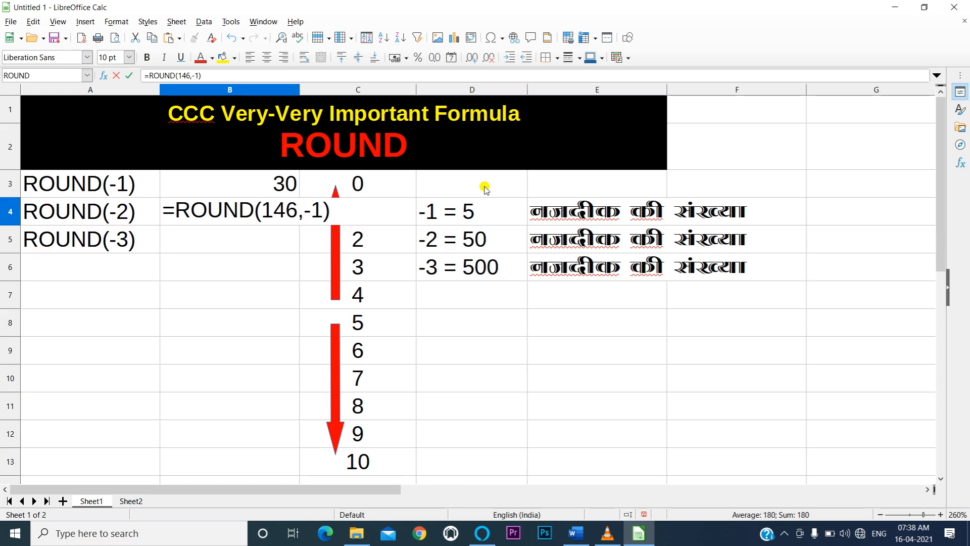
Change the number to be rounded in the B4 formula to 191.
key("Delete")
key("BackSpace")
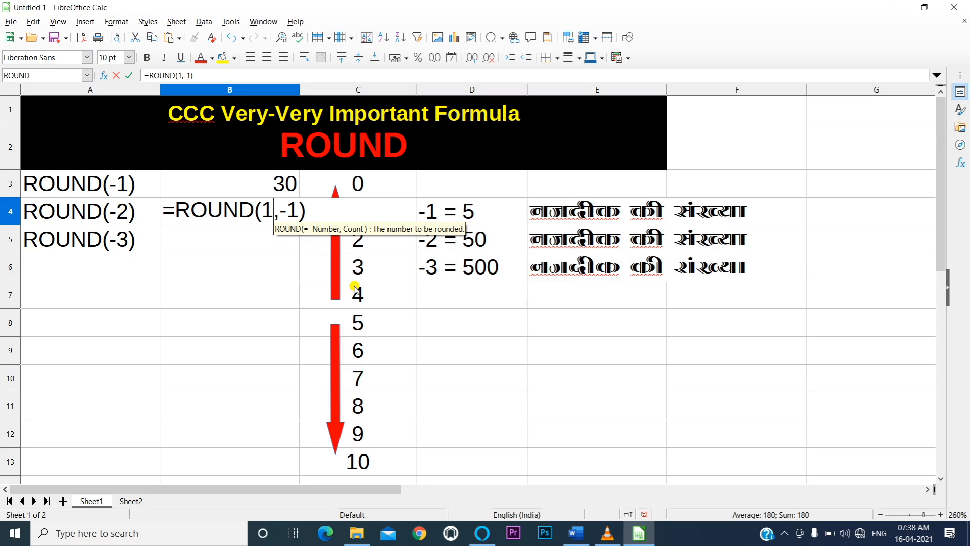
type("91")
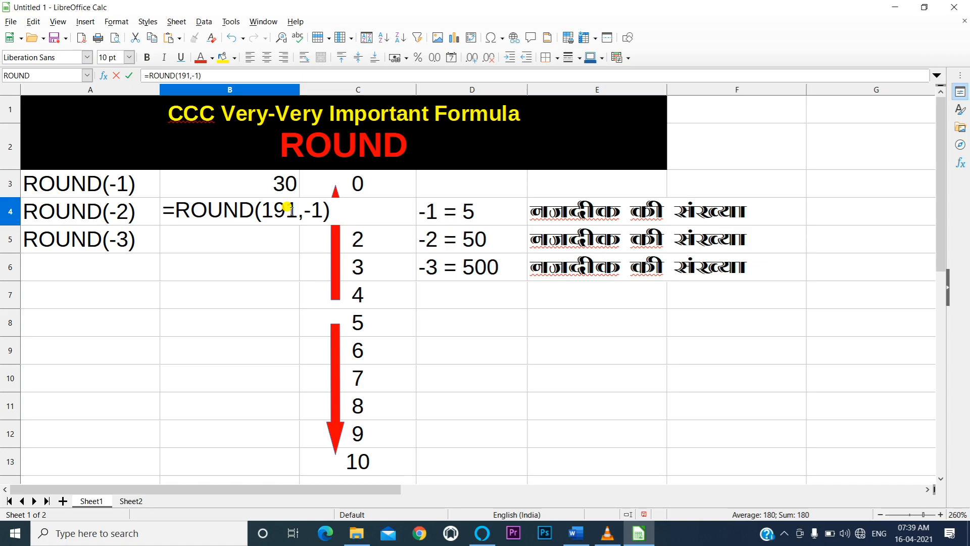
key("Return")
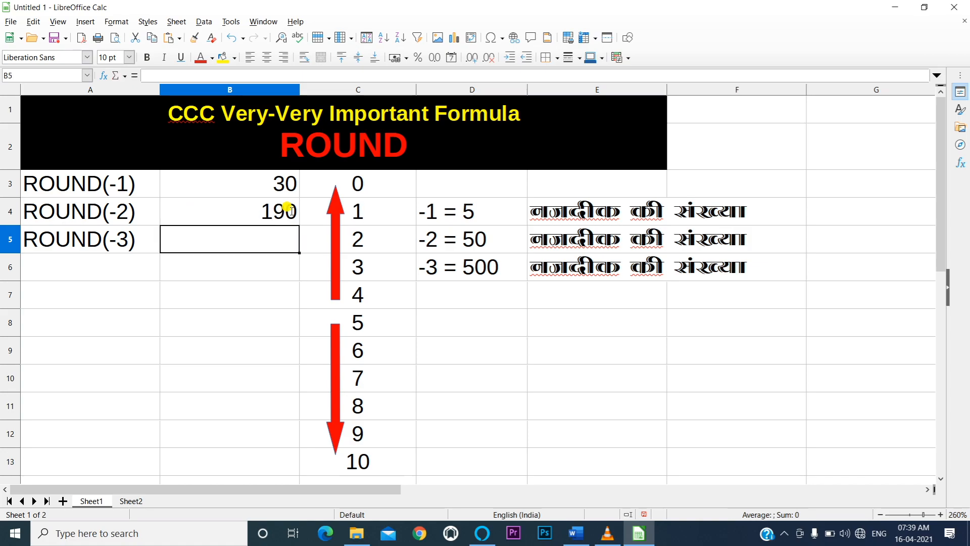
type("=")
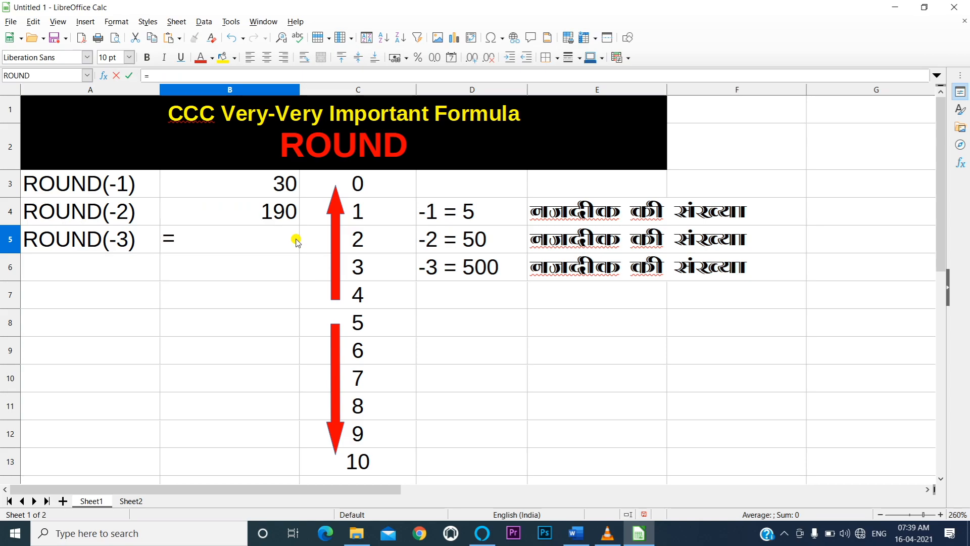
type("raou")
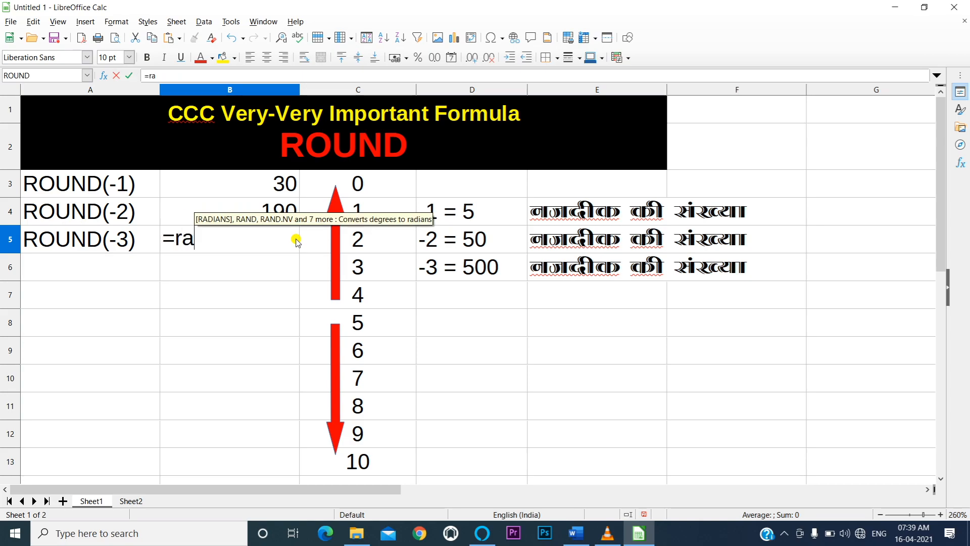
key("BackSpace")
key("BackSpace")
key("BackSpace")
type("oun")
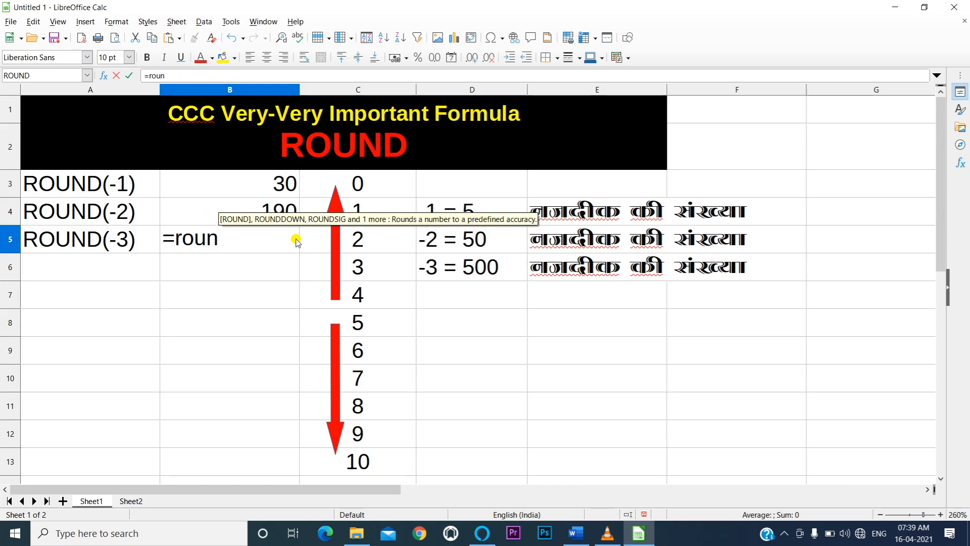
key("Return")
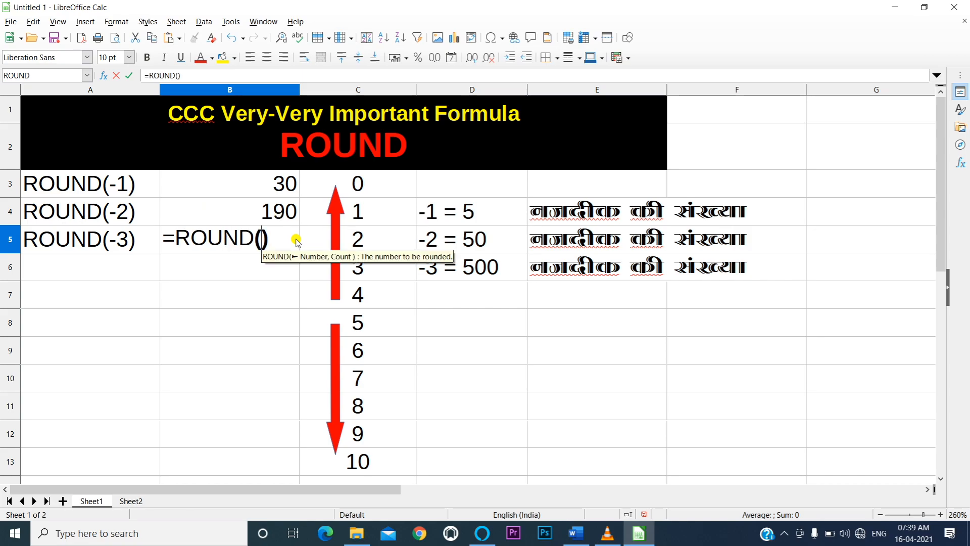
type("1")
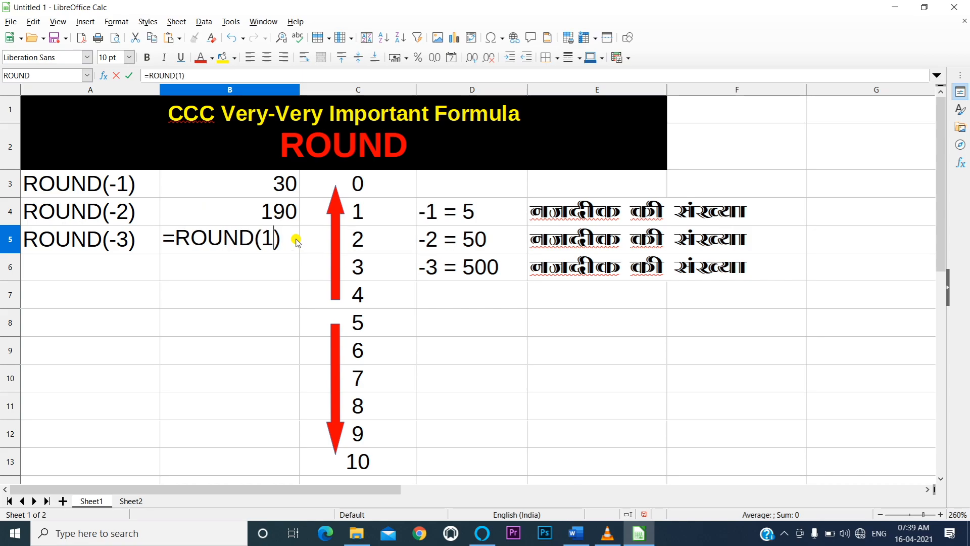
type("44")
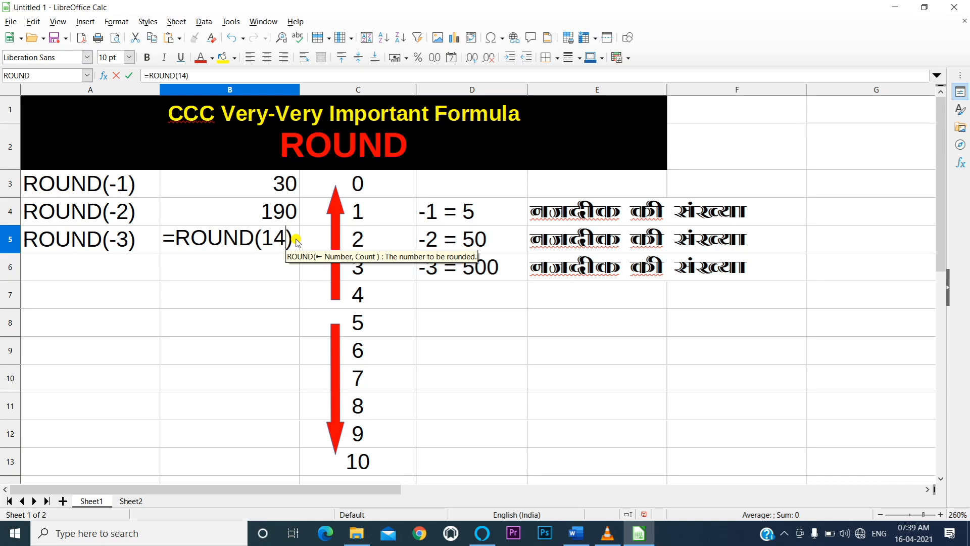
type(",-")
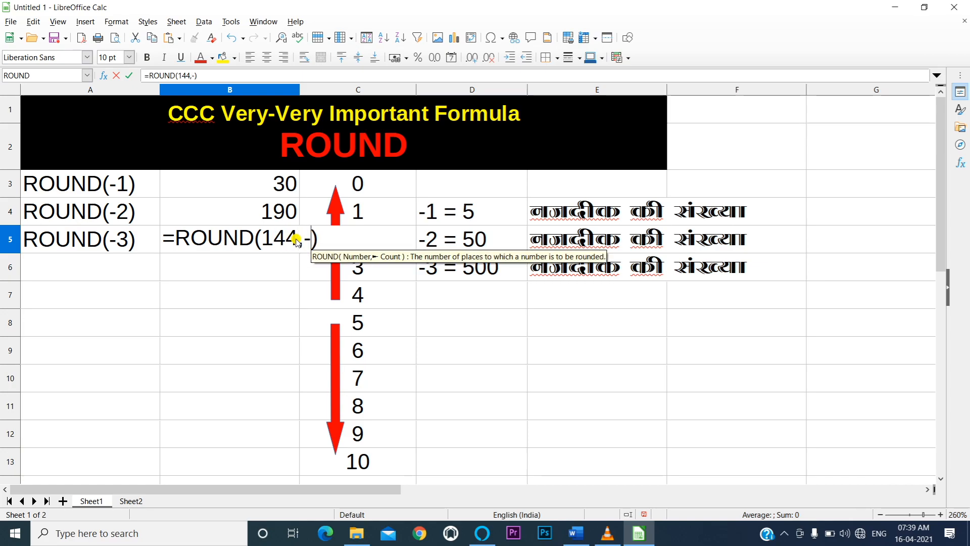
type("1")
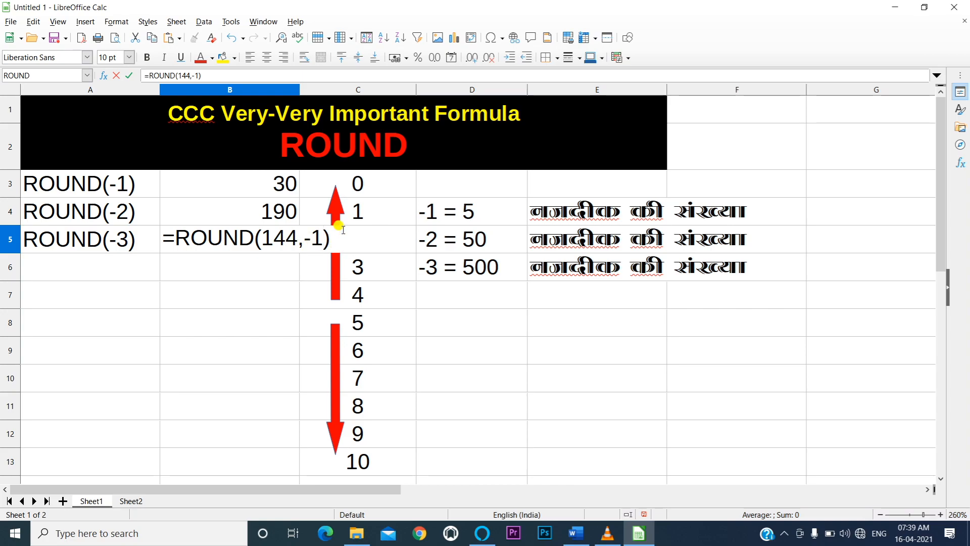
key("Escape")
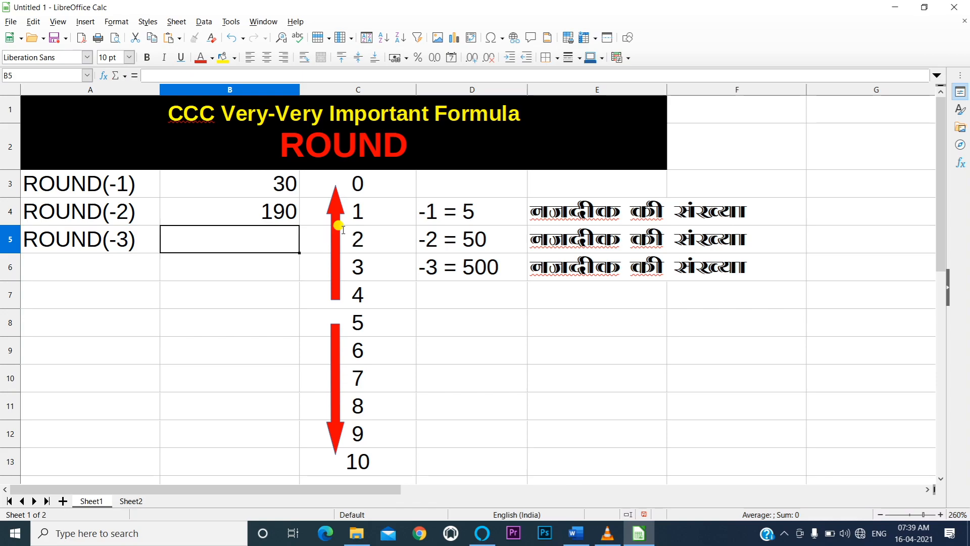
Change the number scale in column C to 49 in C7, 50 in C8 and 100 in C13.
left_click(384, 297)
double_click(385, 297)
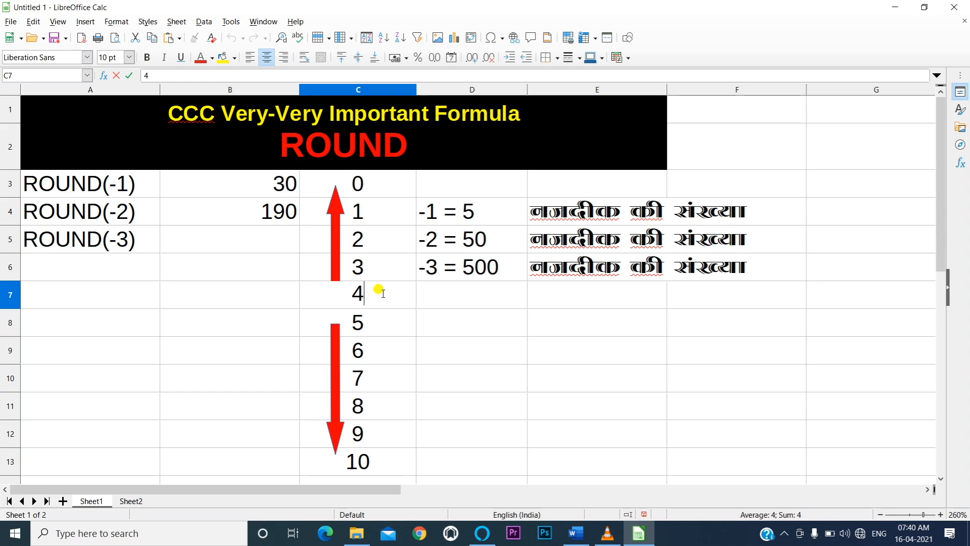
type("9")
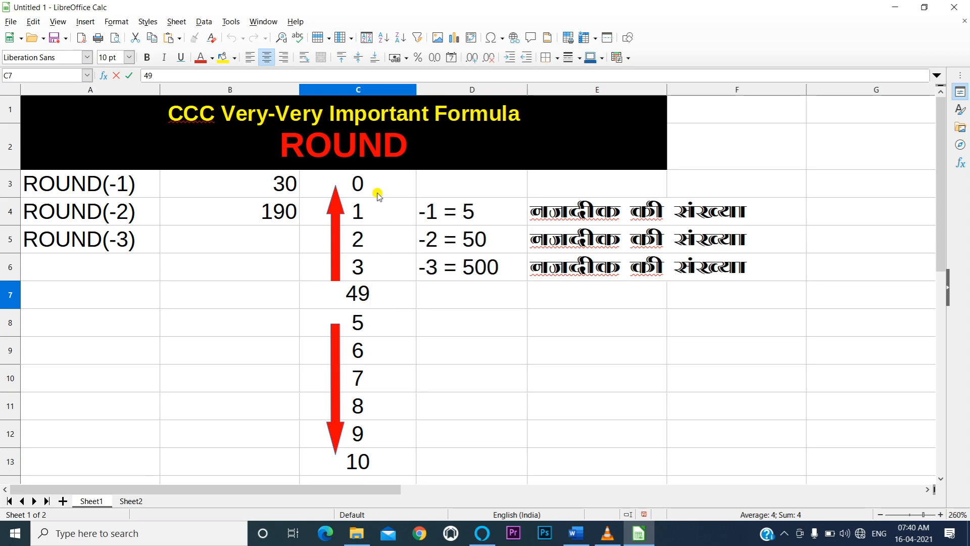
double_click(378, 322)
type("0")
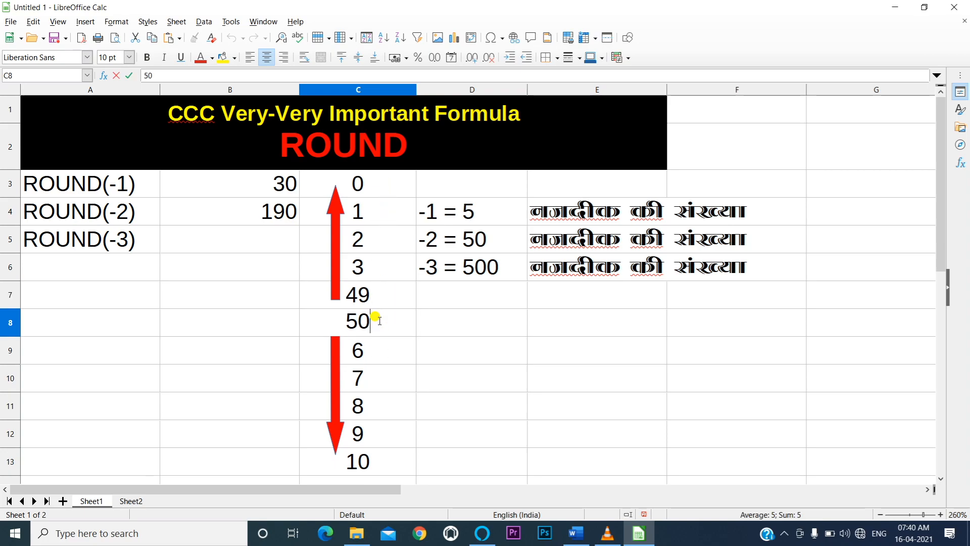
double_click(376, 462)
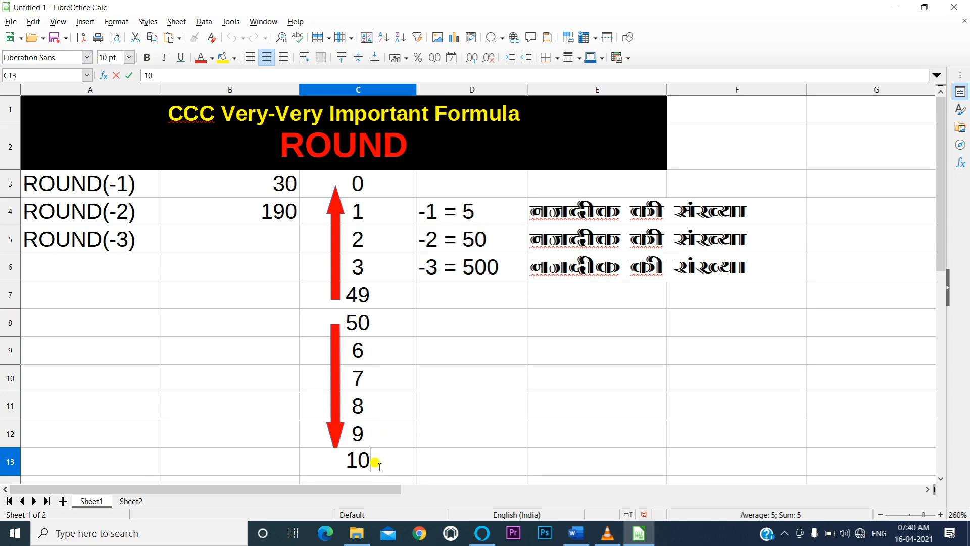
type("0")
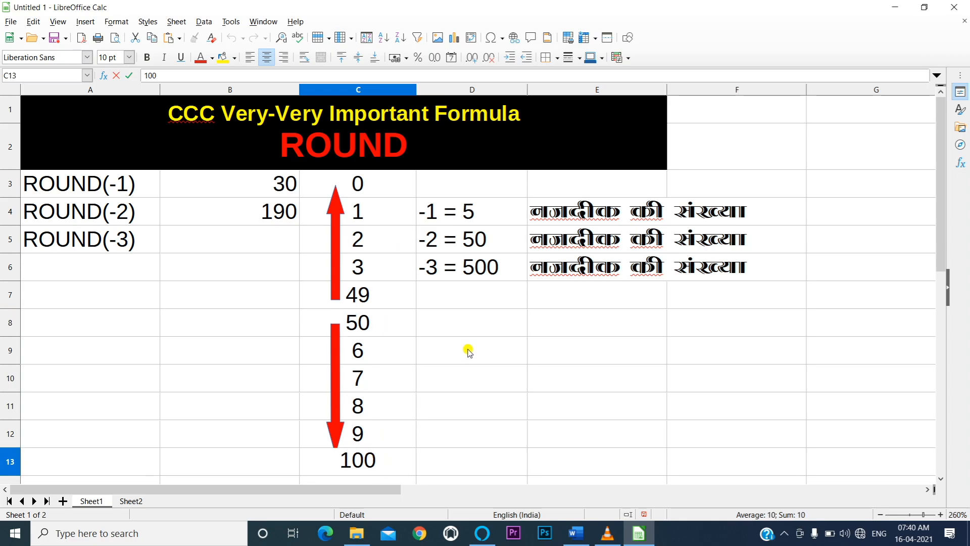
left_click(465, 349)
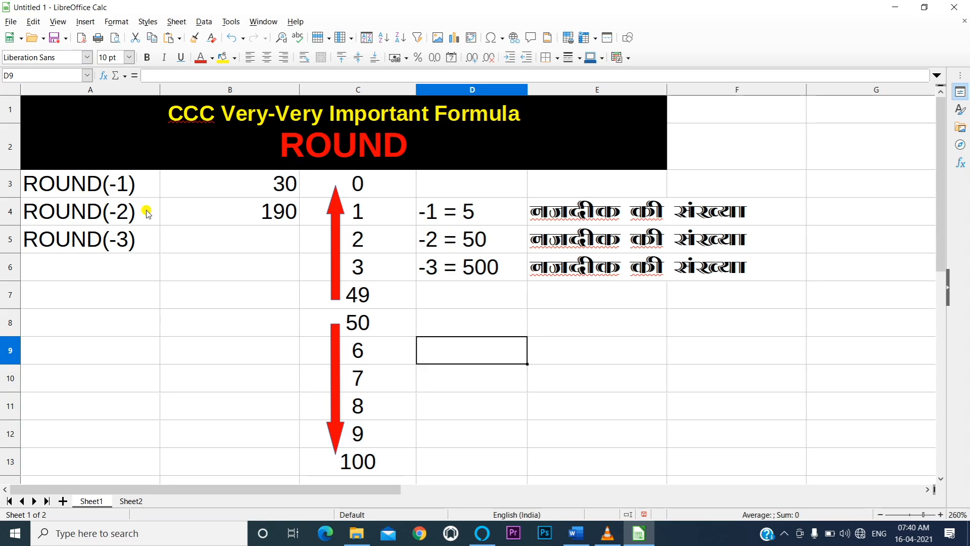
Enter the formula =ROUND(55,-2) in cell B6.
left_click(209, 266)
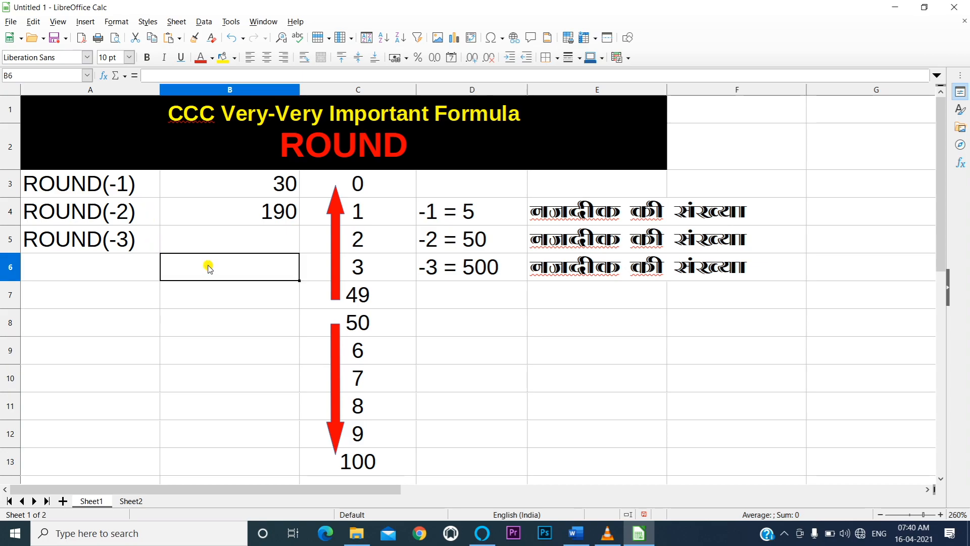
type("=raoun")
key("BackSpace")
key("BackSpace")
key("BackSpace")
key("BackSpace")
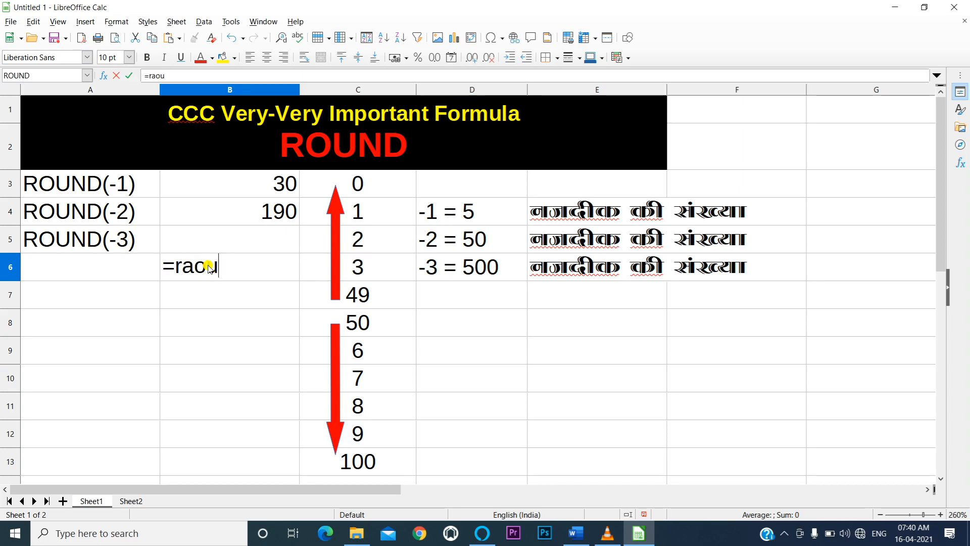
type("ou")
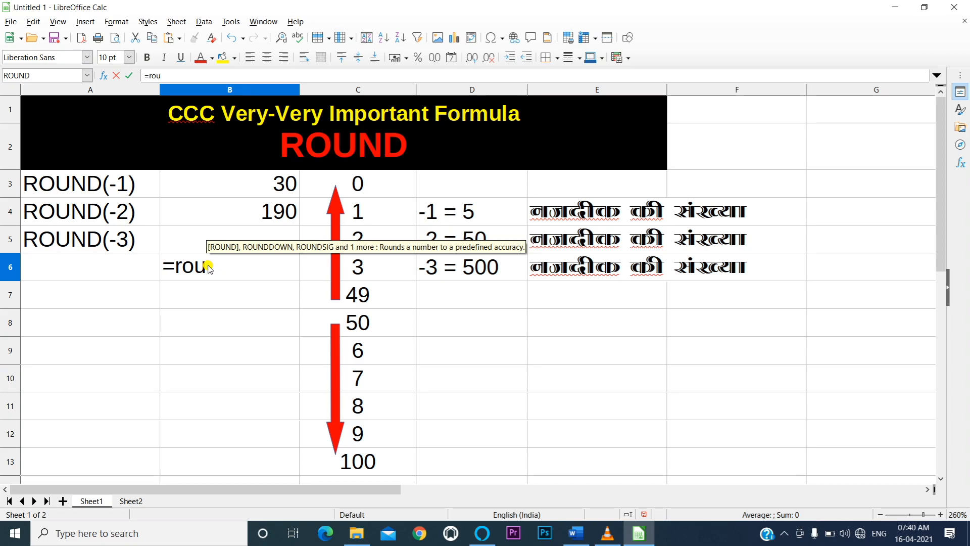
key("Return")
type("(")
key("BackSpace")
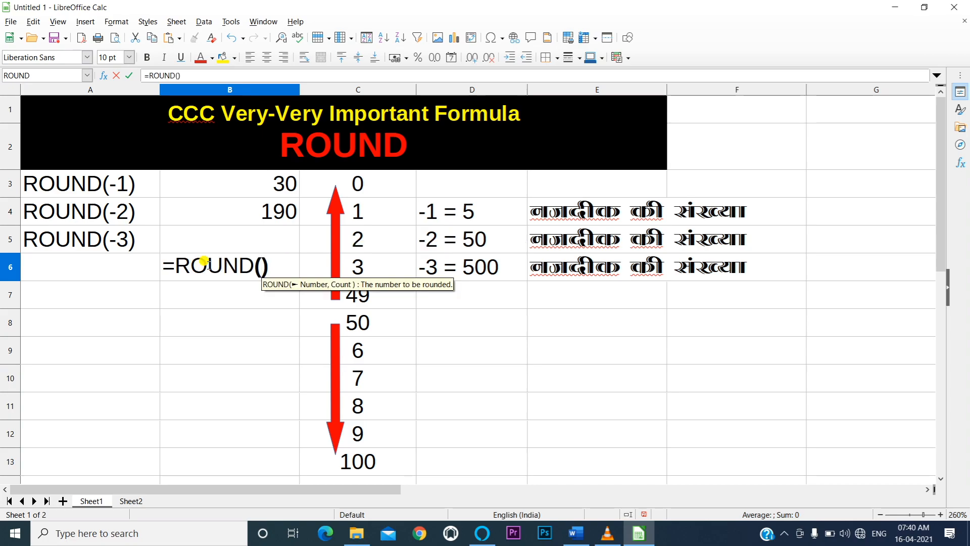
type("55")
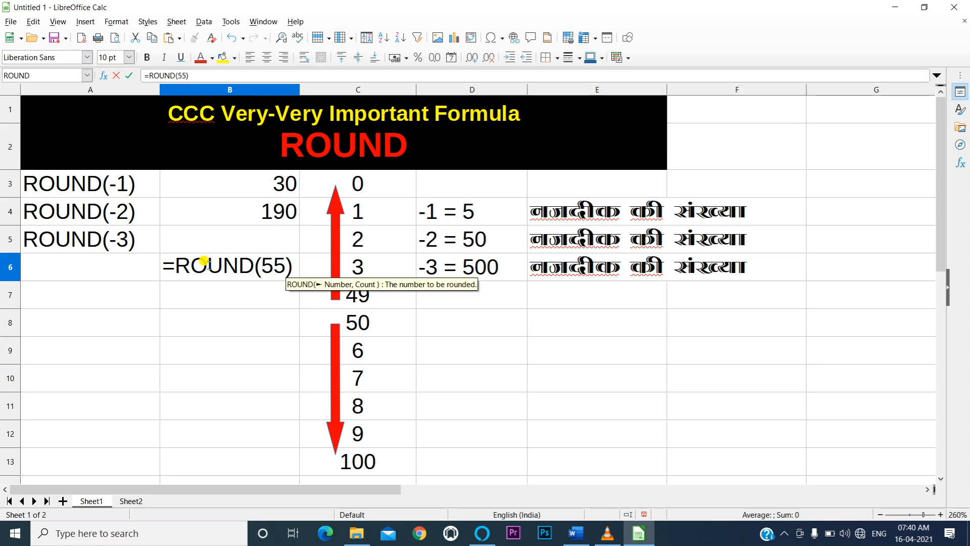
type(",-2")
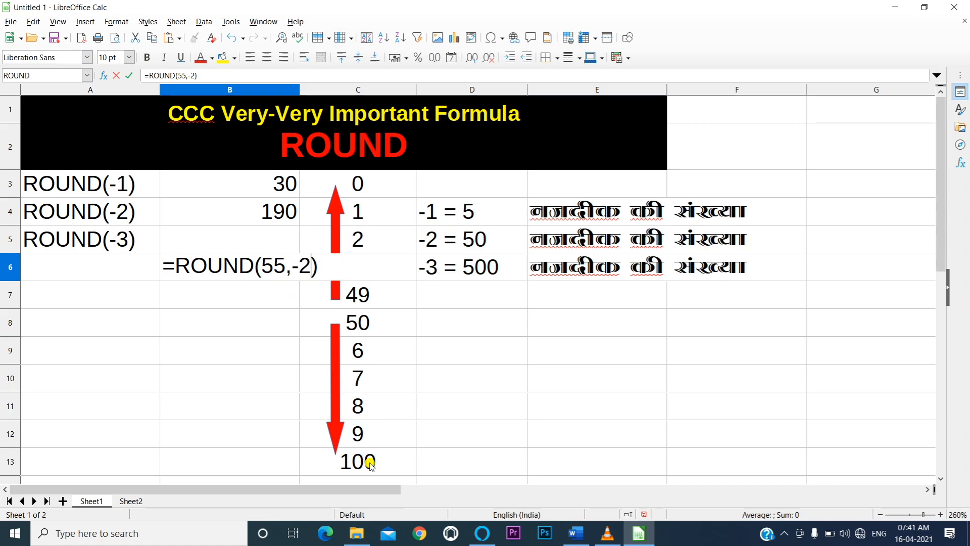
key("Return")
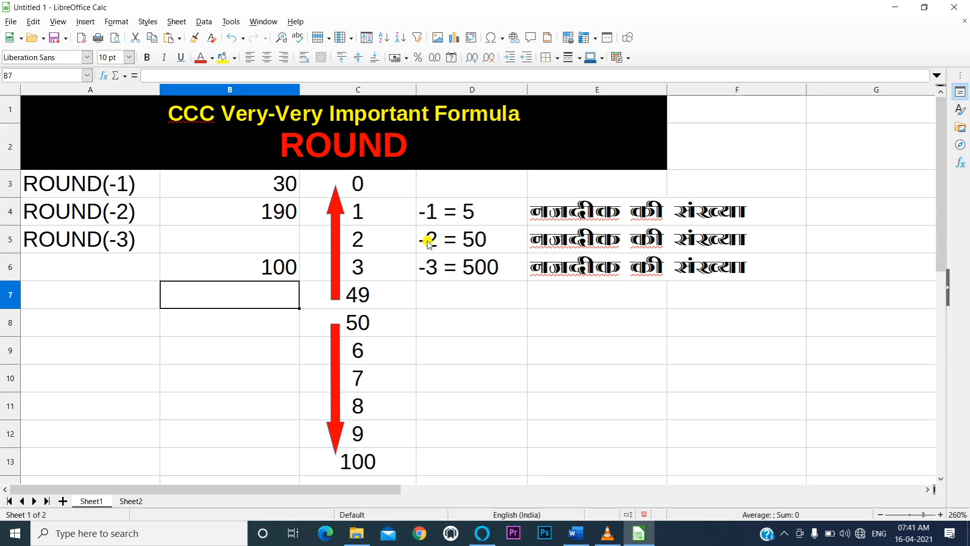
Change the number to be rounded in the B6 formula to 48, keeping the count of -2.
left_click(255, 275)
double_click(255, 274)
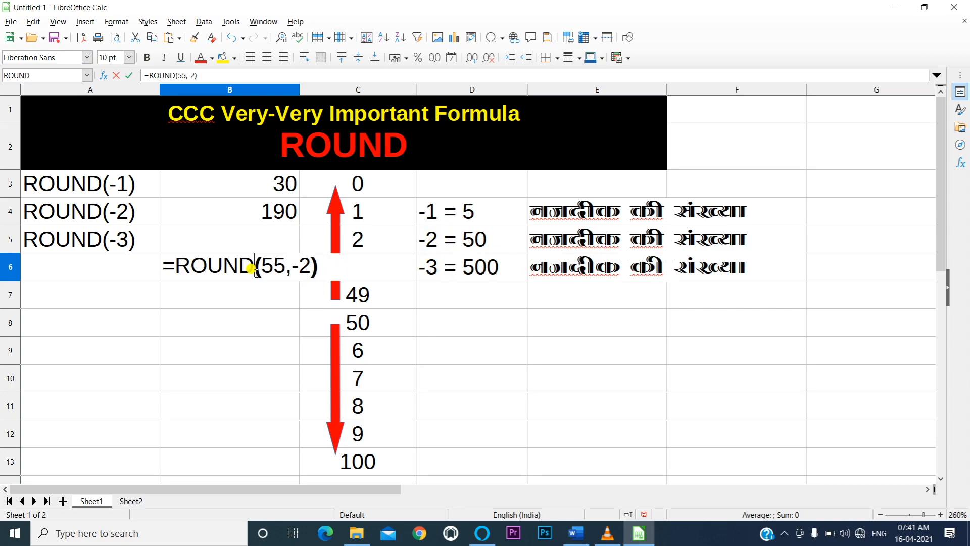
left_click(272, 263)
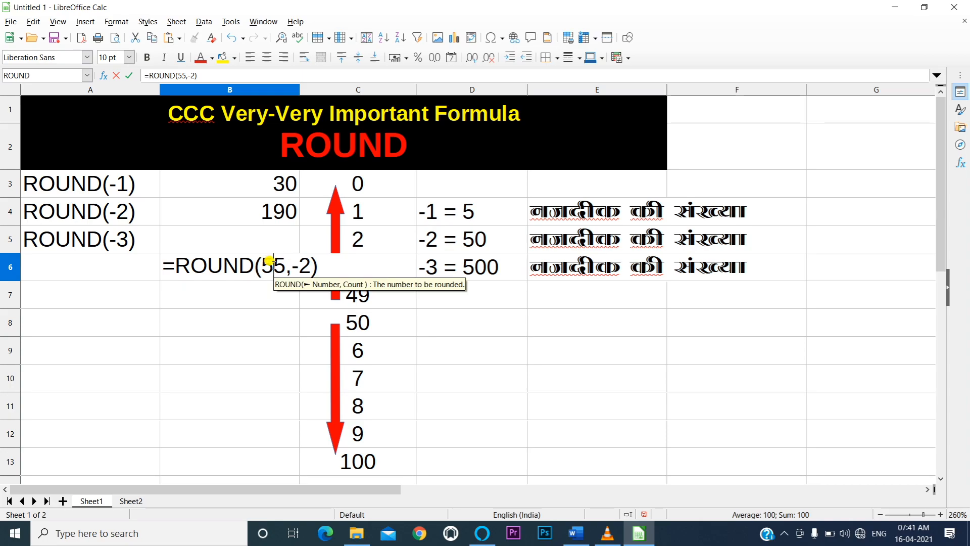
key("Delete")
key("BackSpace")
type("48")
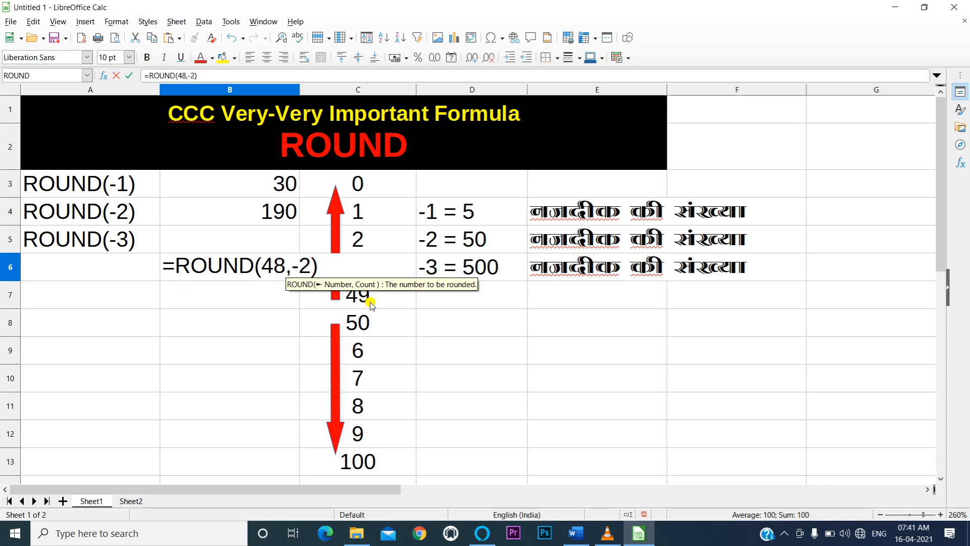
key("Return")
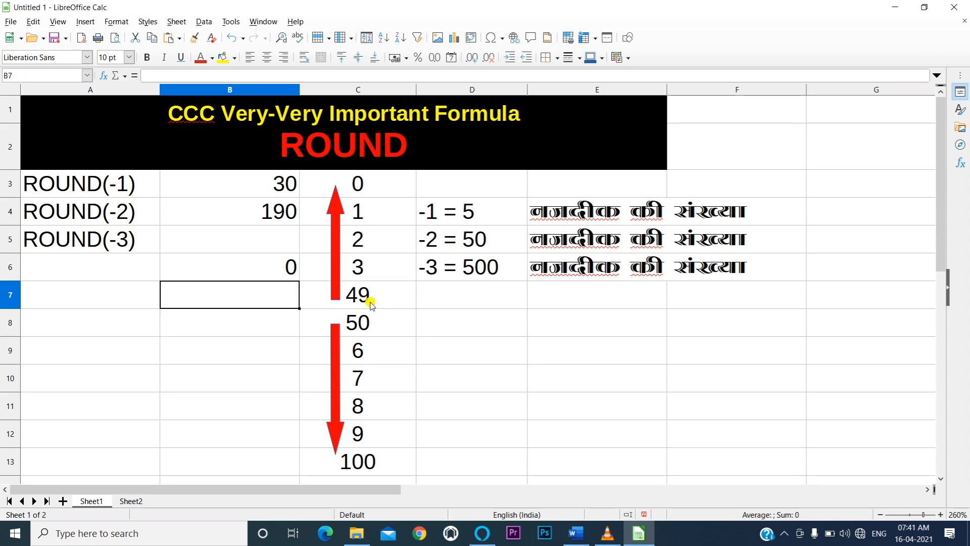
Replace the number in B6's ROUND formula with 176.
left_click(238, 260)
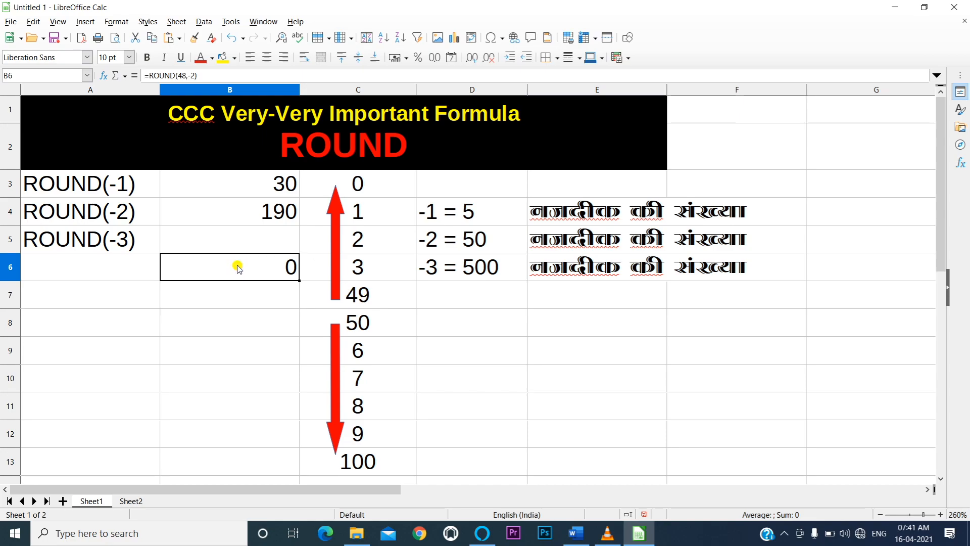
double_click(237, 260)
left_click(261, 260)
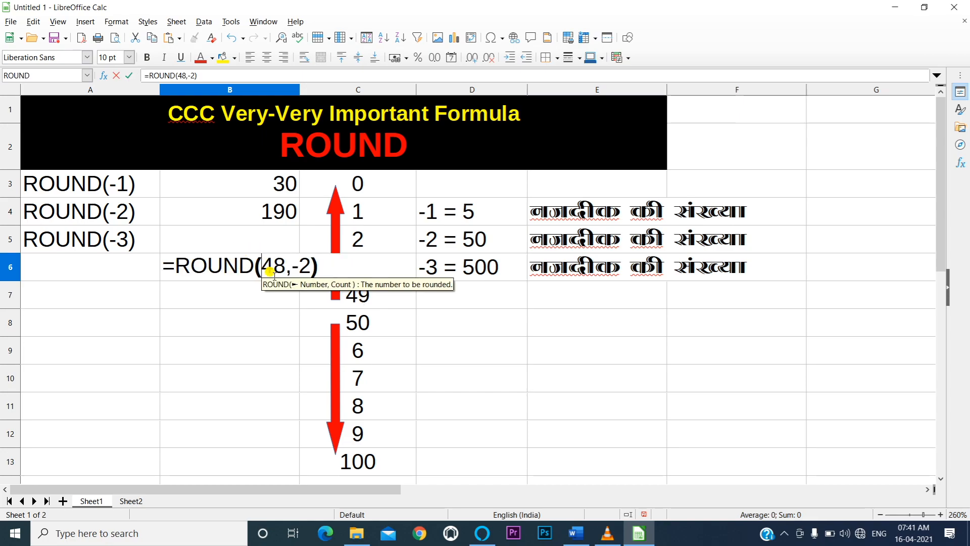
key("Delete")
key("Delete")
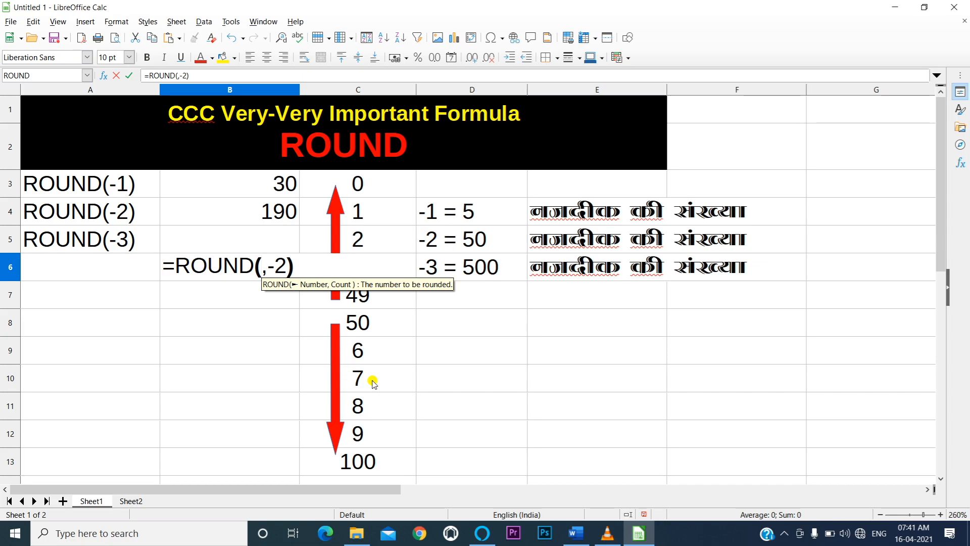
type("176")
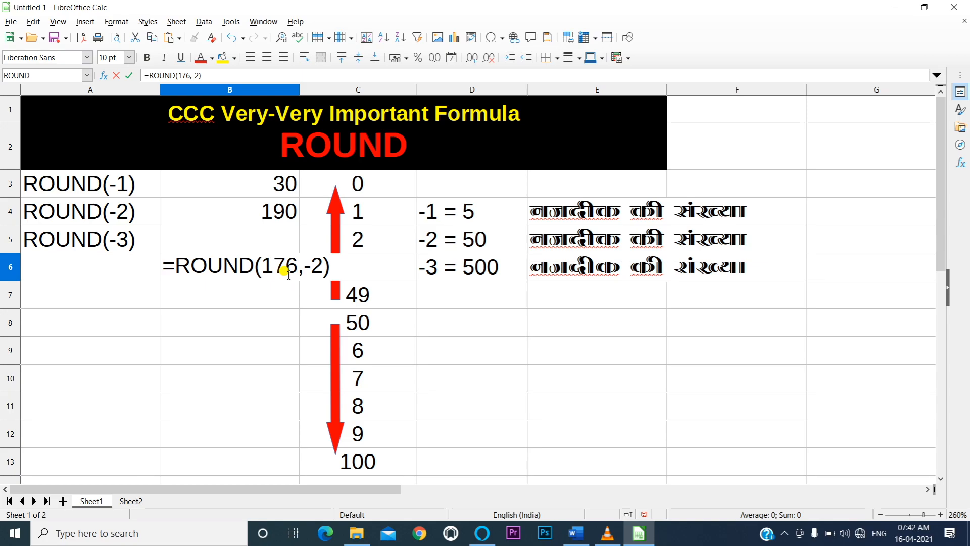
key("Return")
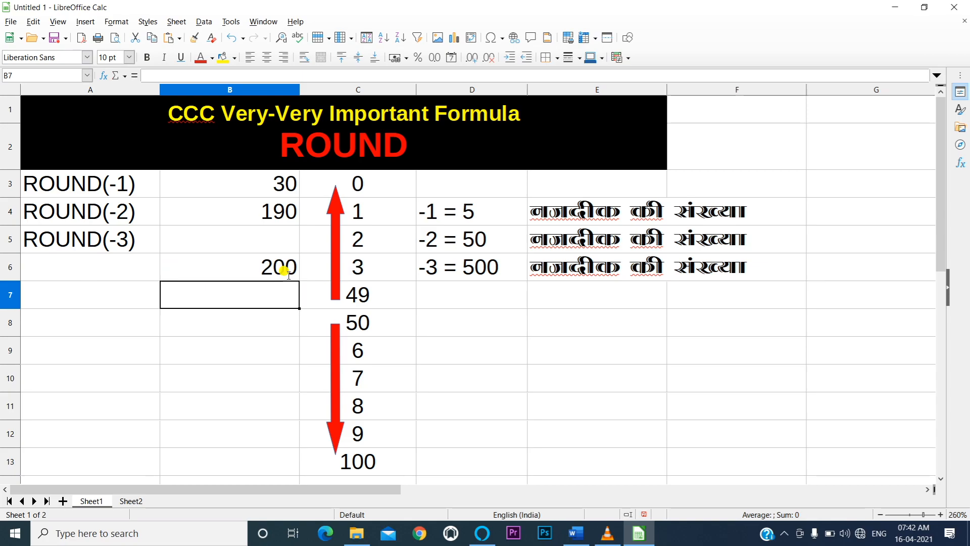
Change the number to be rounded in the B6 formula to 116, keeping the count of -2.
double_click(288, 274)
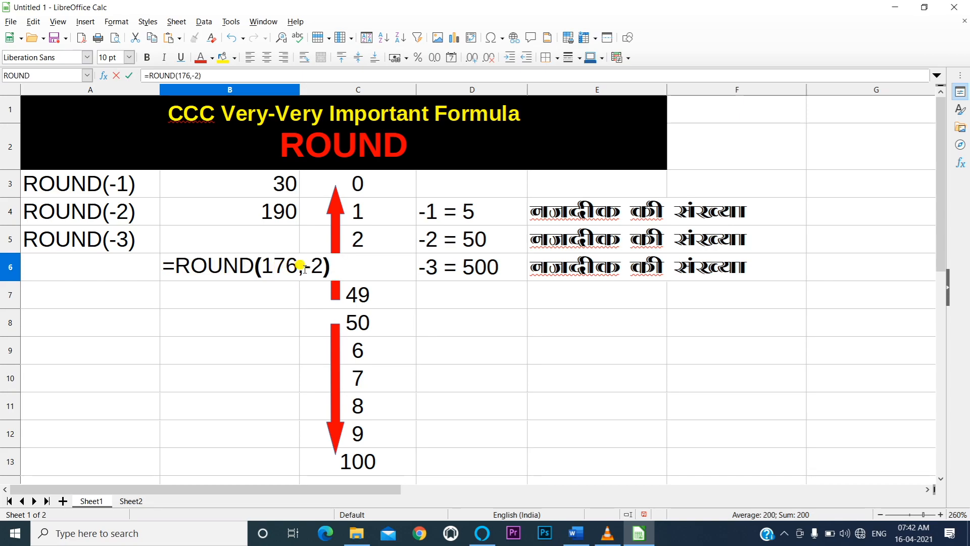
key("BackSpace")
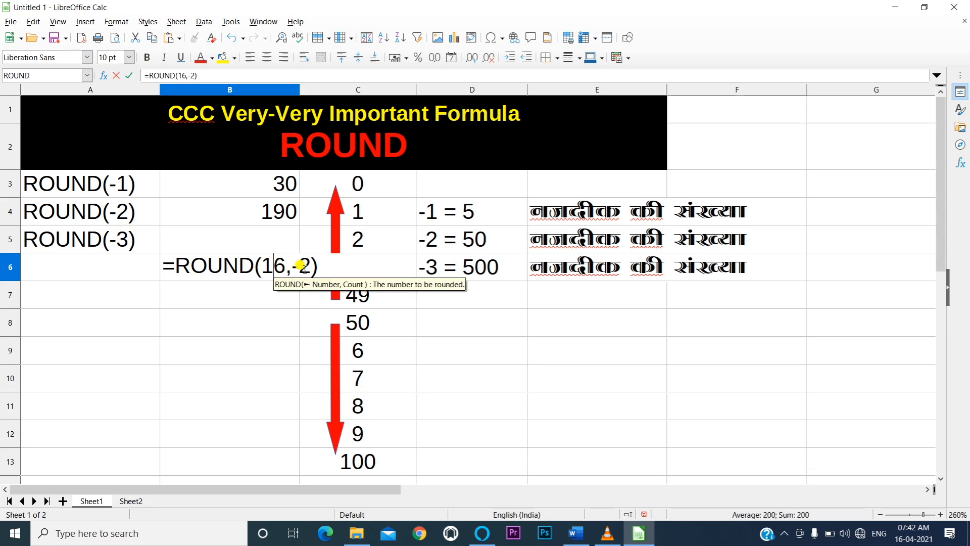
type("1")
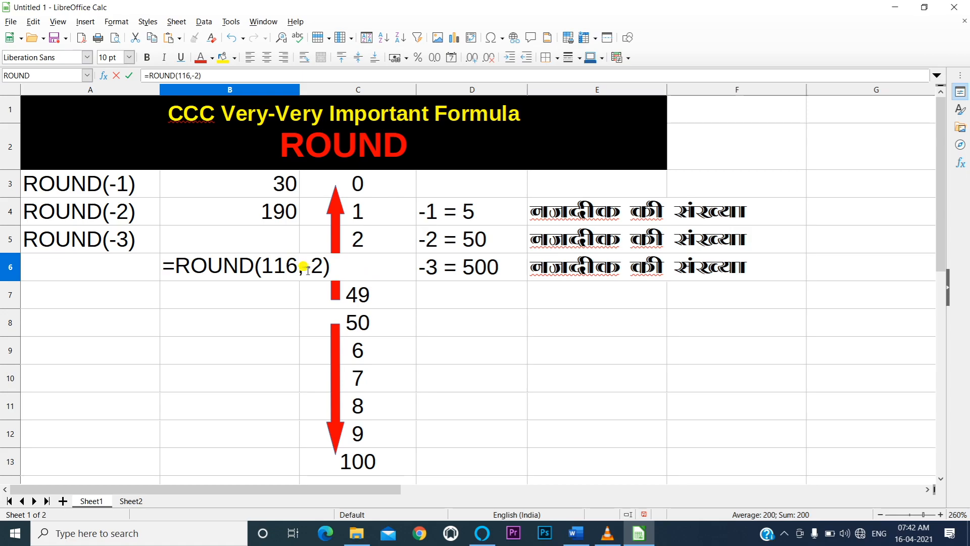
key("Return")
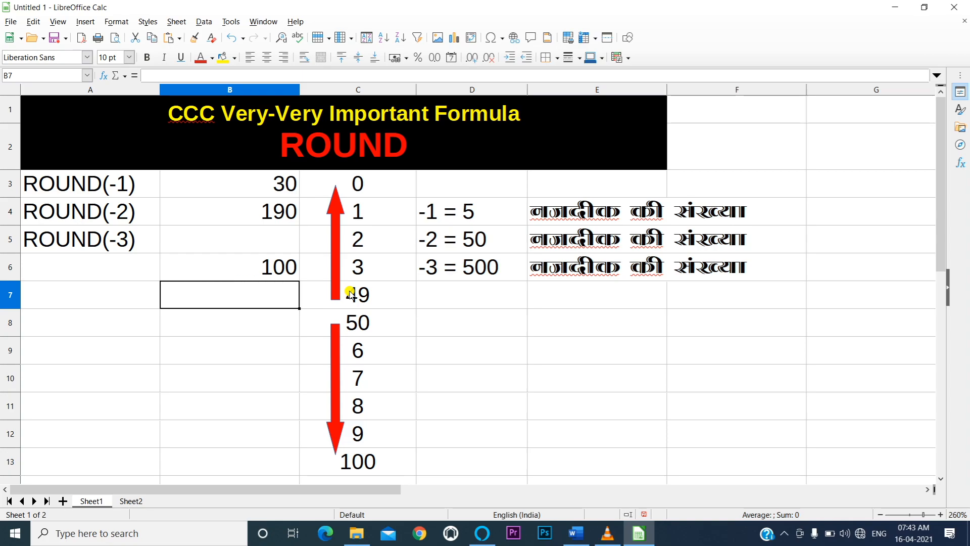
Enter the formula =ROUND(325,-2) in cell B7.
type("=")
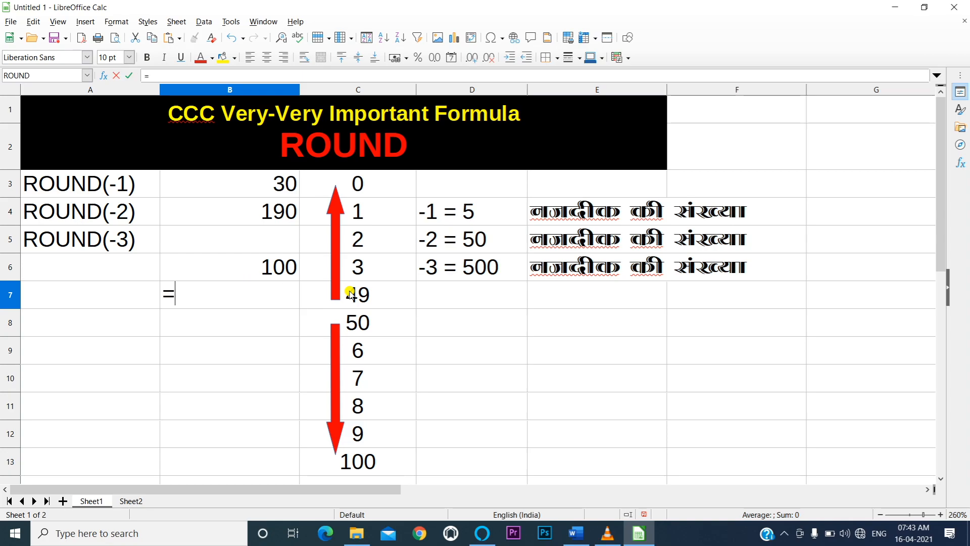
type("round")
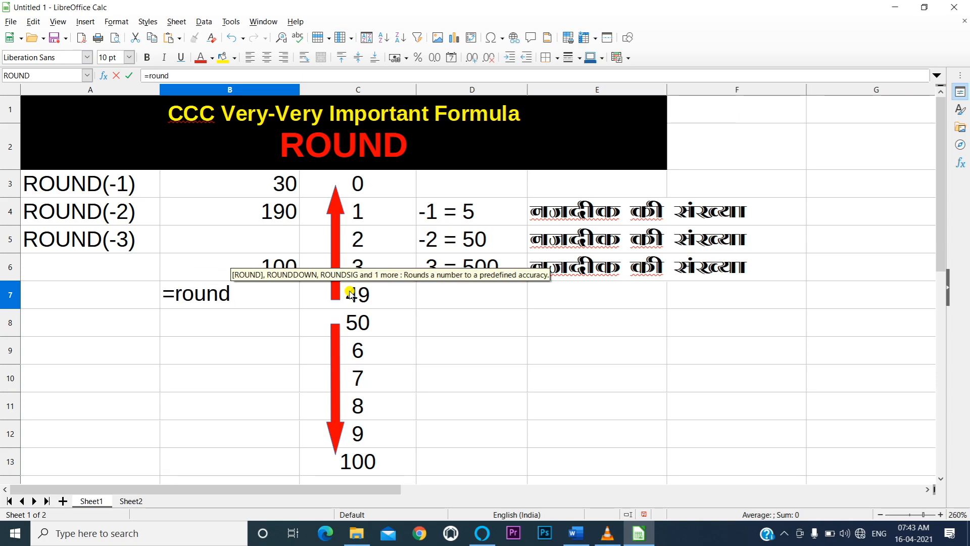
key("Return")
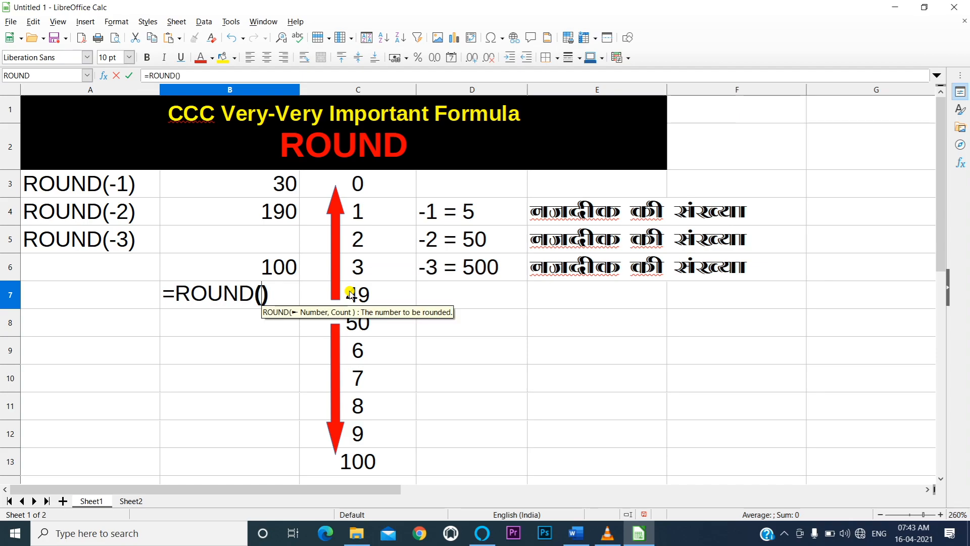
type("325,")
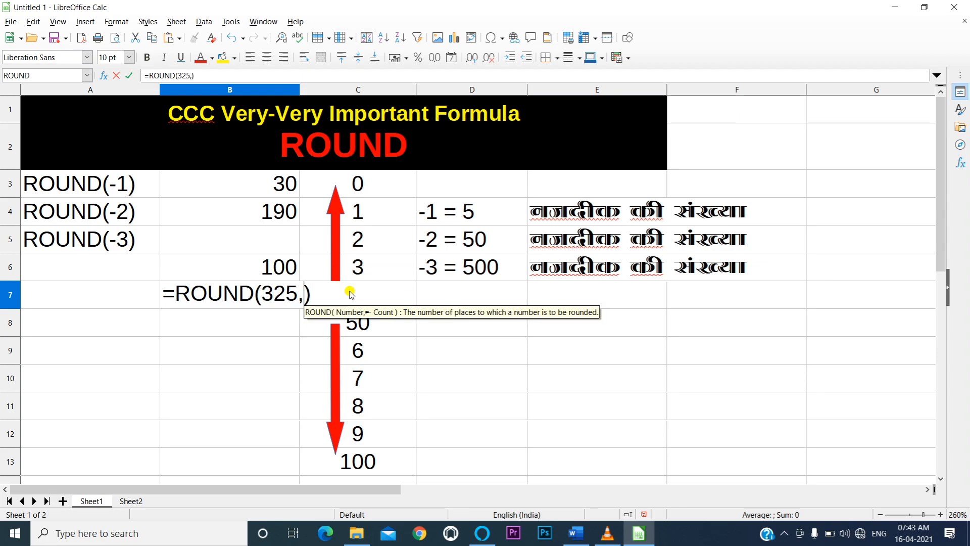
type("-2")
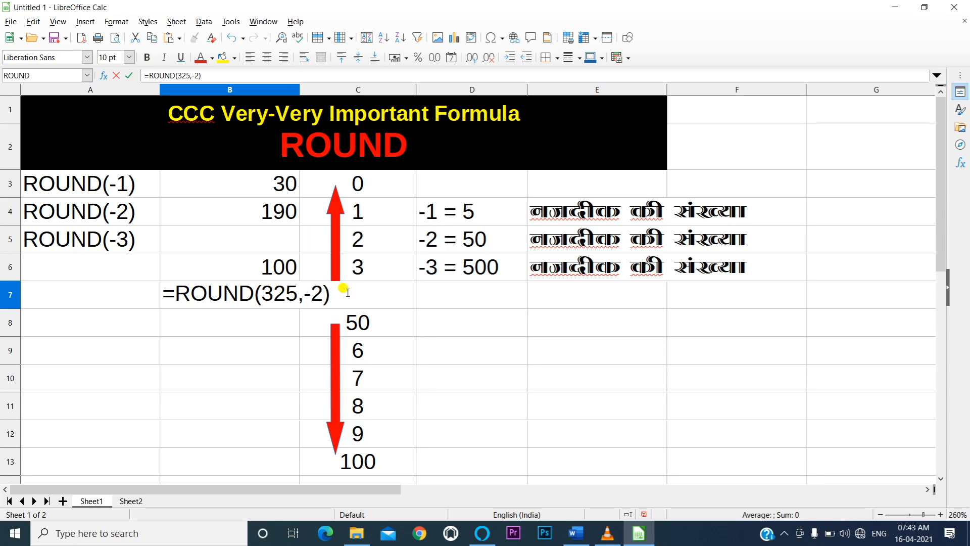
key("Return")
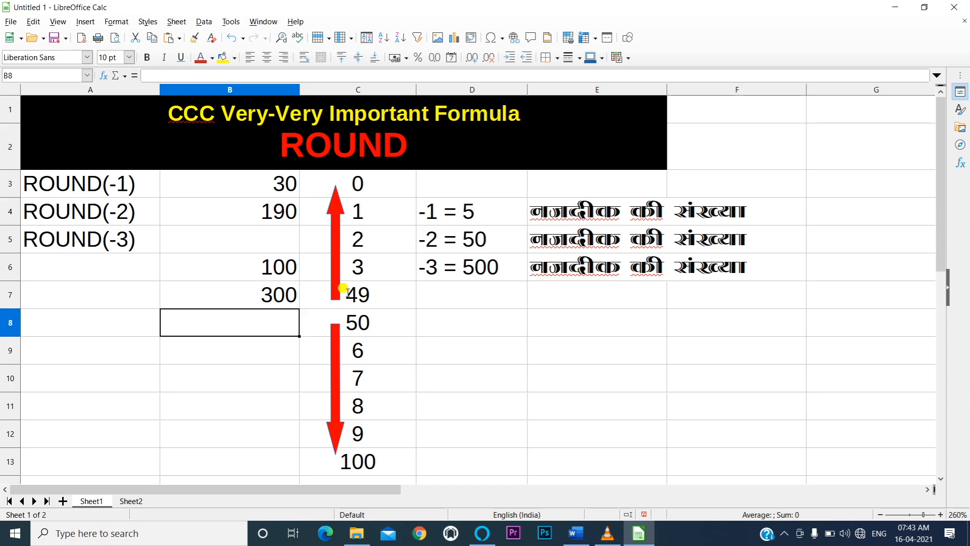
Replace the number in B7's ROUND formula with 350, keeping the count of -2.
key("Up")
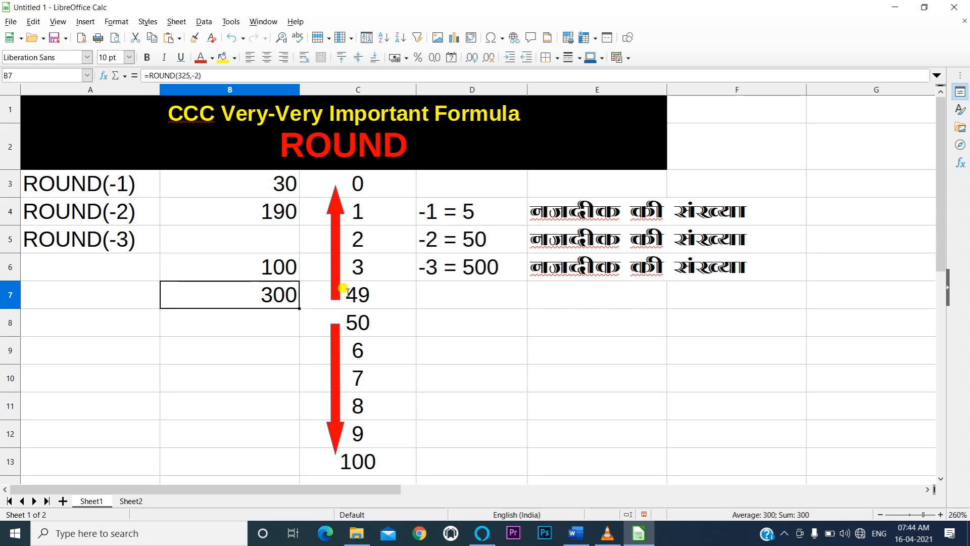
key("F2")
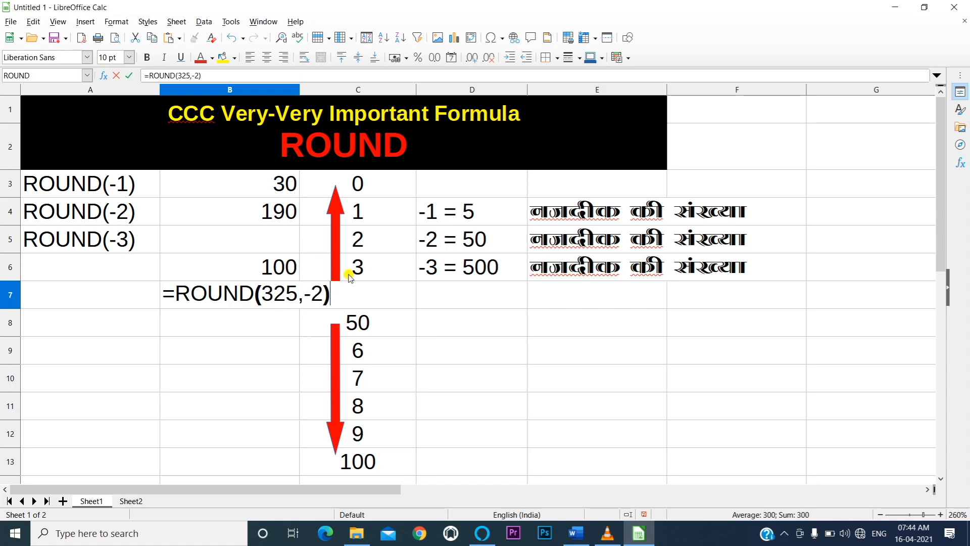
left_click(288, 299)
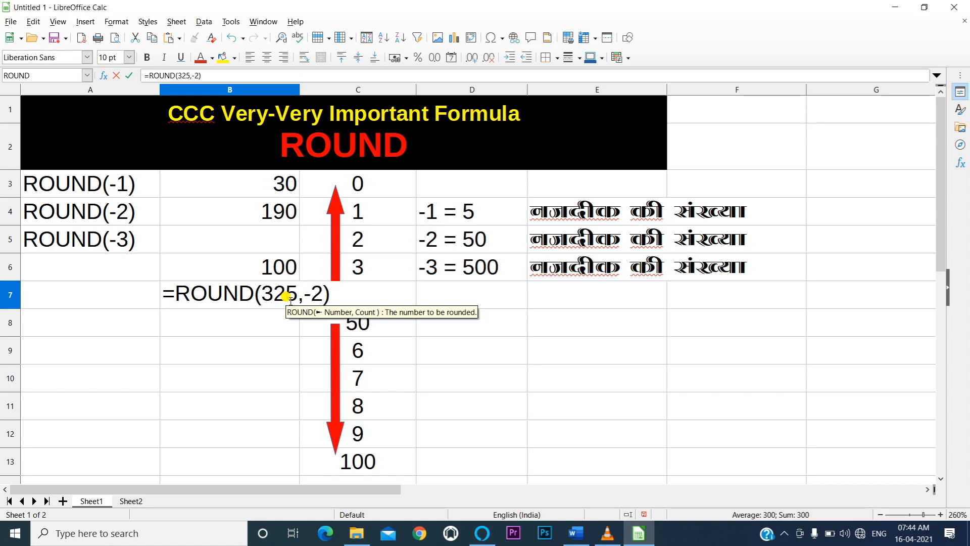
key("BackSpace")
type("5")
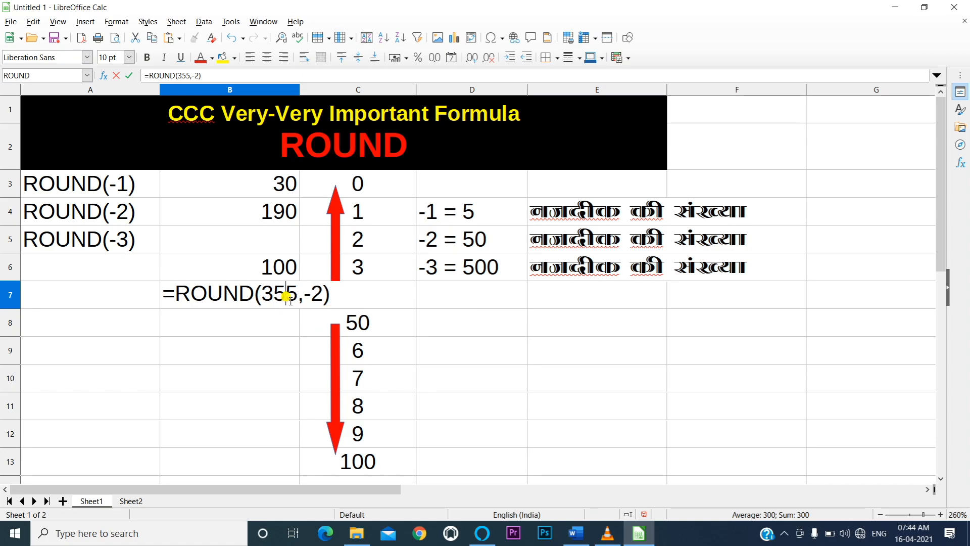
key("Delete")
type("0")
left_click(302, 297)
key("Return")
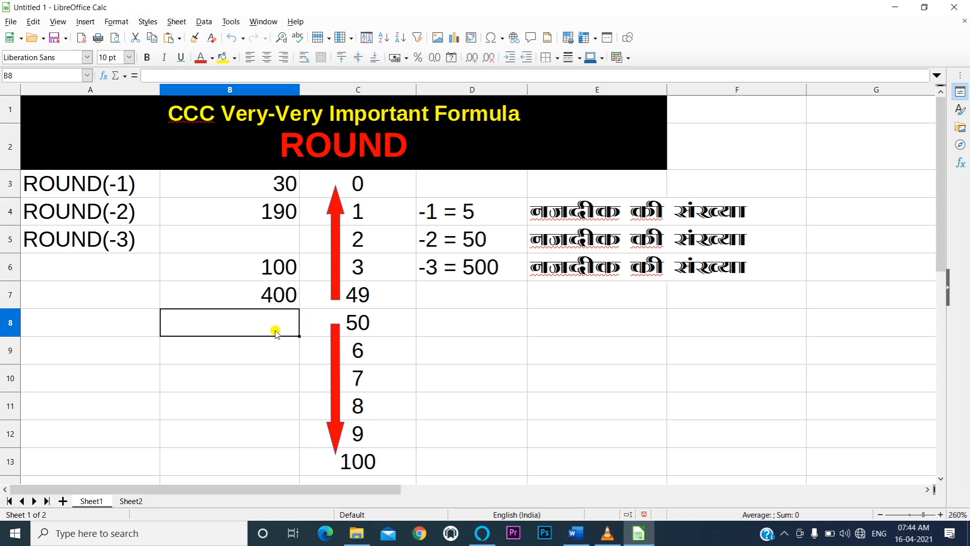
Enter the formula =ROUND(175,-2) in cell B8 and display formulas instead of results on the sheet.
type("=roun")
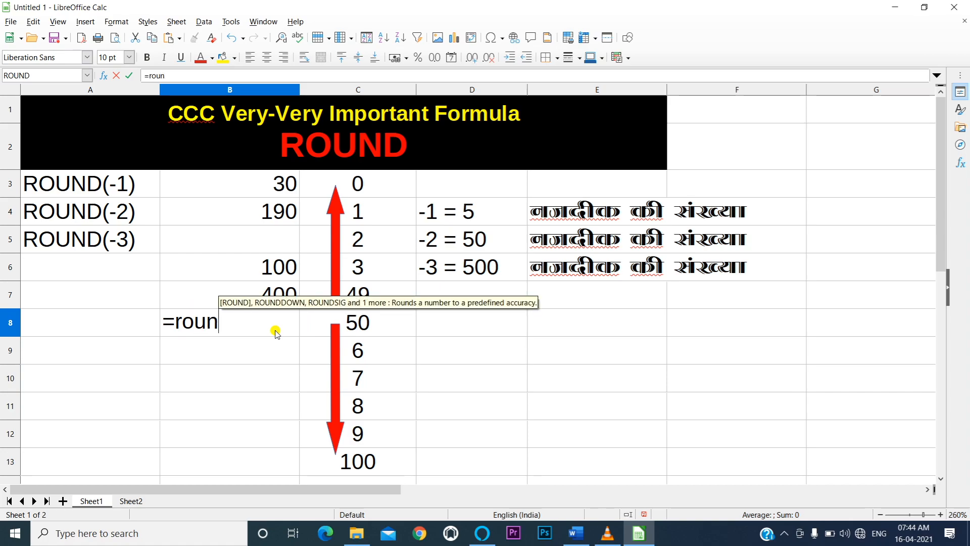
key("Return")
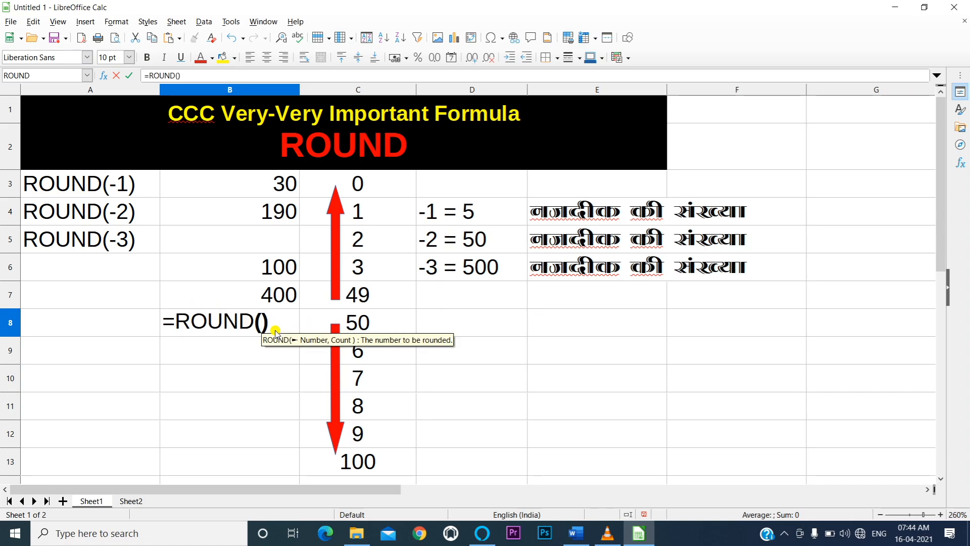
type("175")
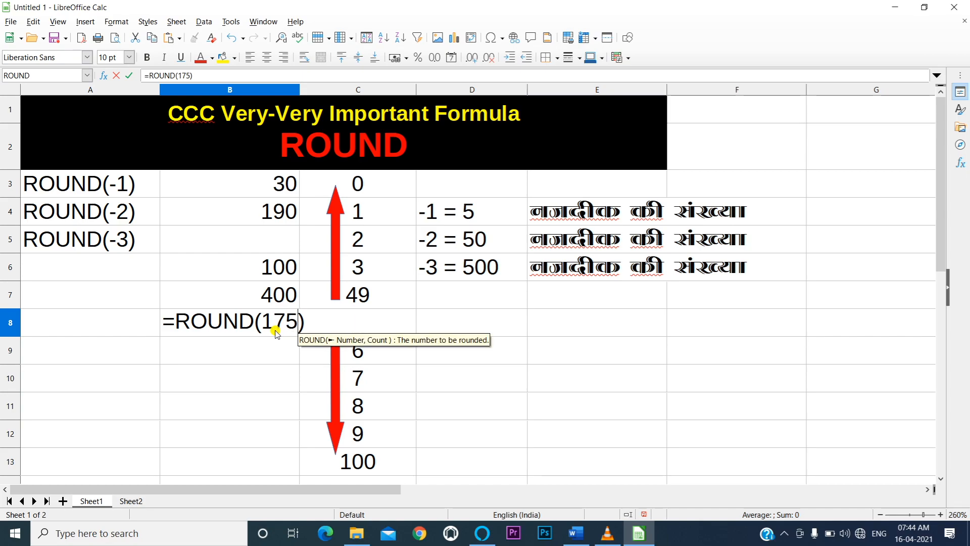
type(",-")
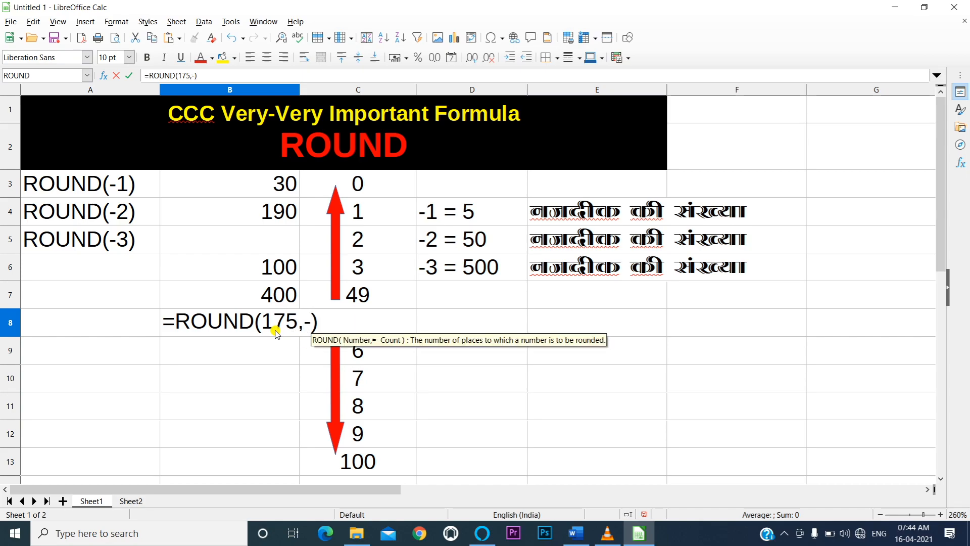
type("2")
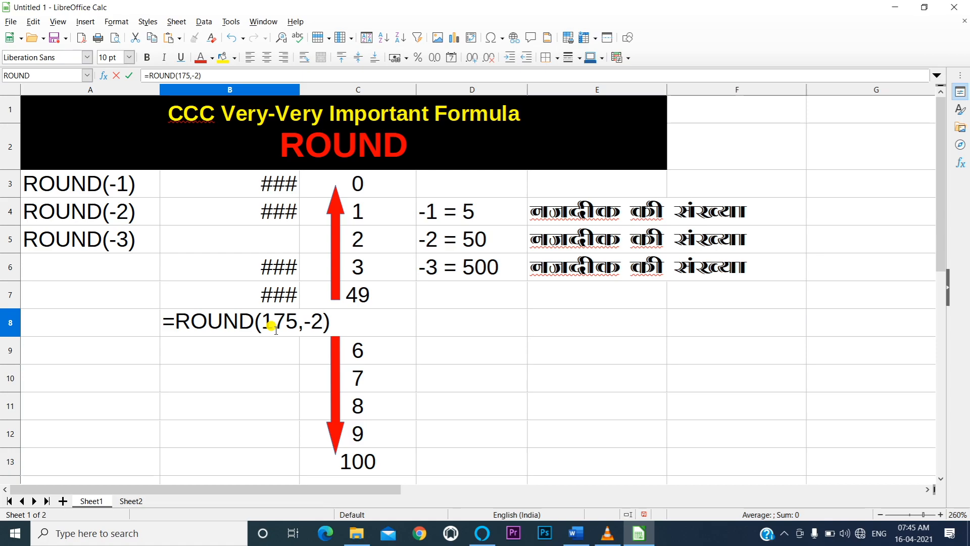
key("Return")
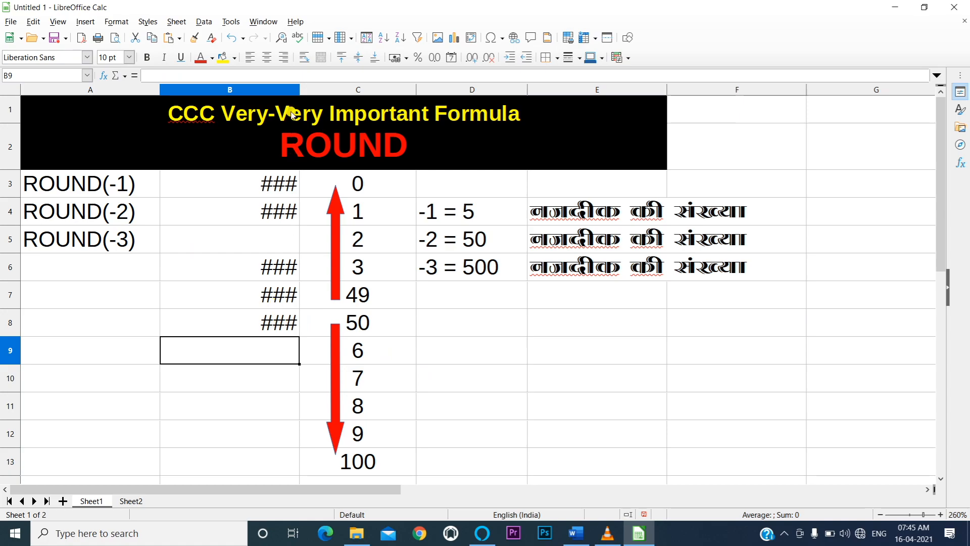
Fit column B's width to its formulas and move both red arrows into column C, clear of the formulas.
double_click(299, 87)
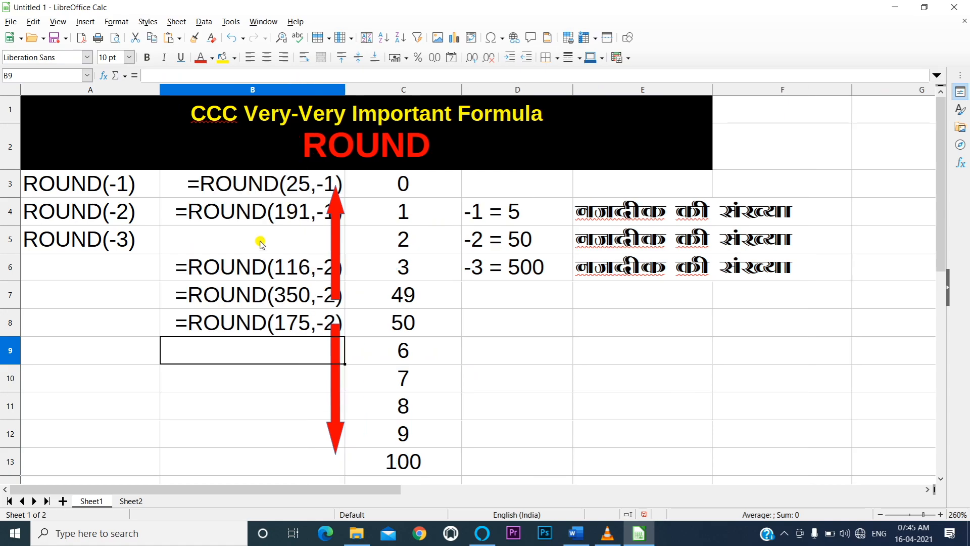
left_click_drag(337, 203, 359, 211)
left_click_drag(335, 347, 368, 347)
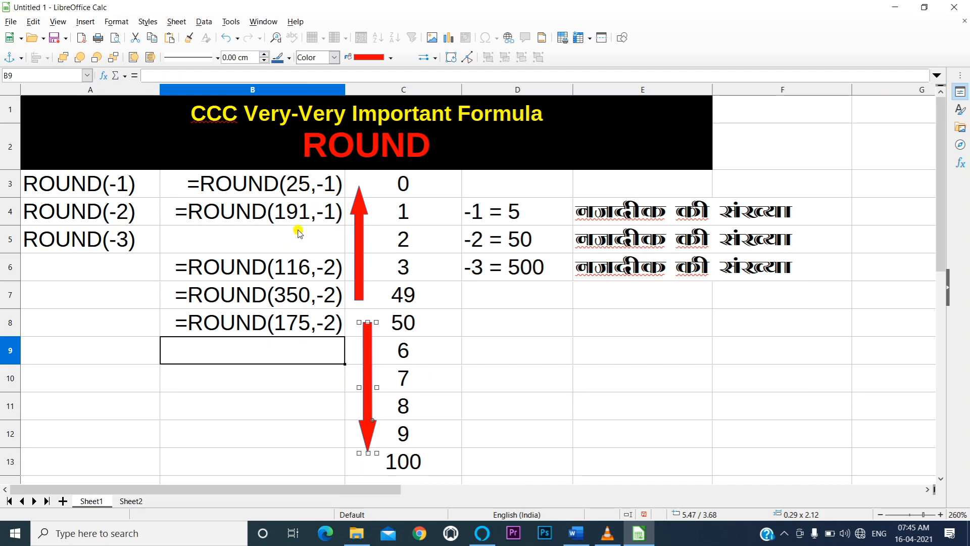
Enter the formula =ROUND(122,-2) in cell B9.
left_click(238, 352)
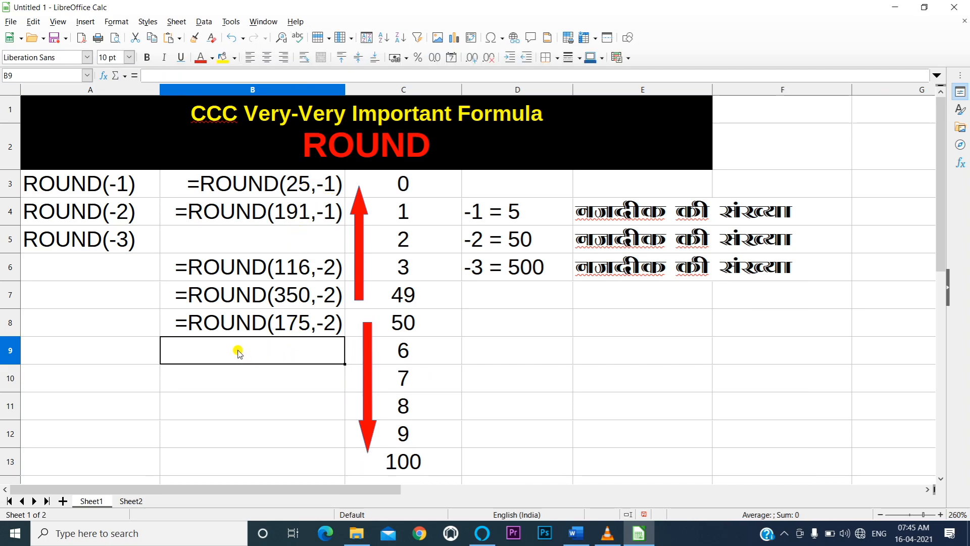
type("=")
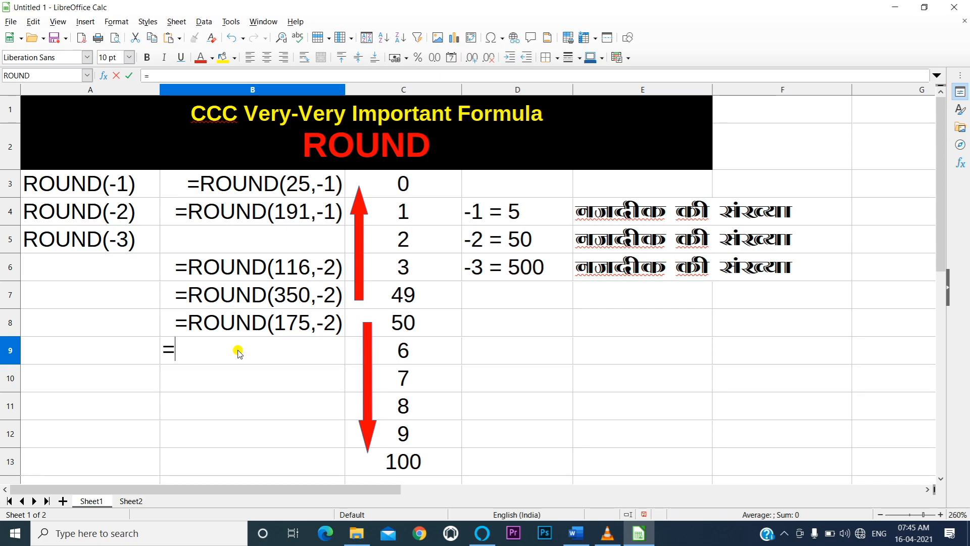
type("round")
key("Return")
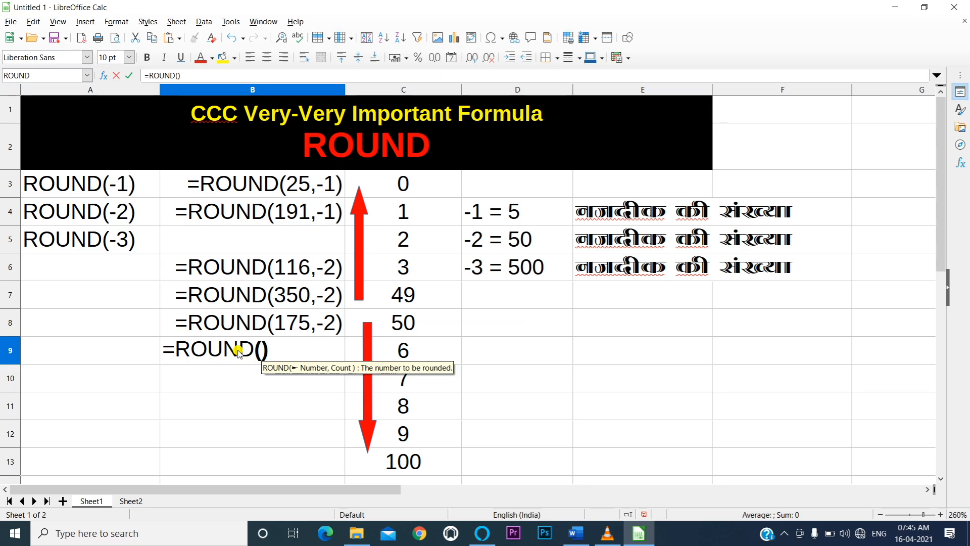
type("1")
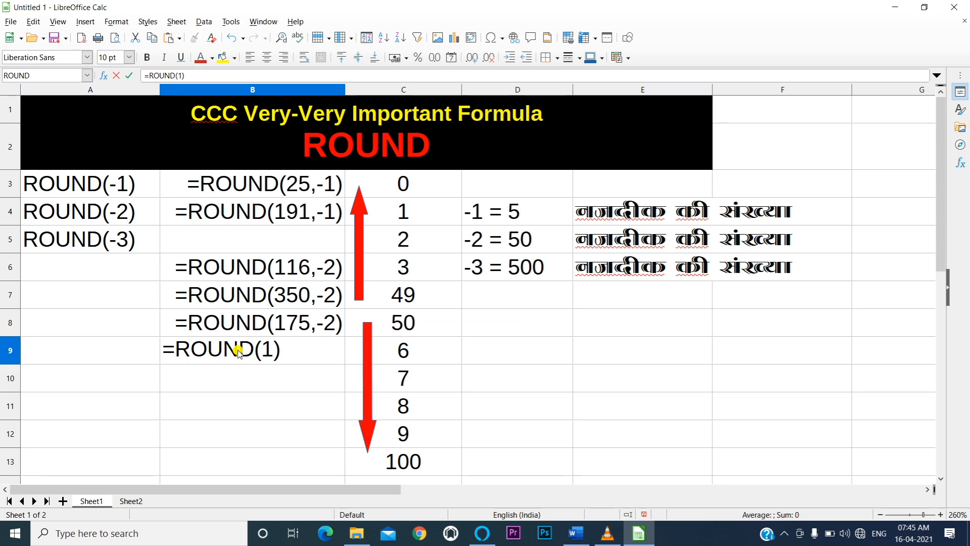
type("22,-")
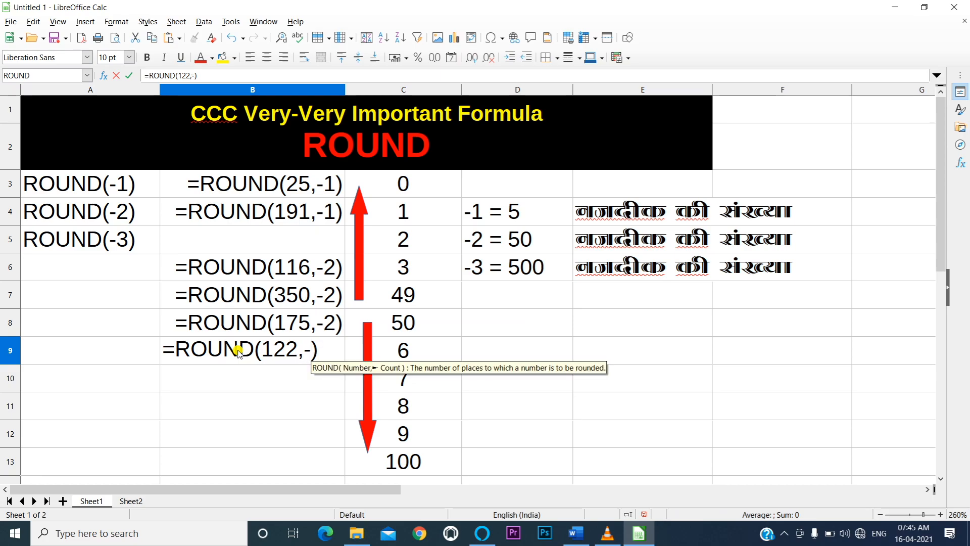
type("2")
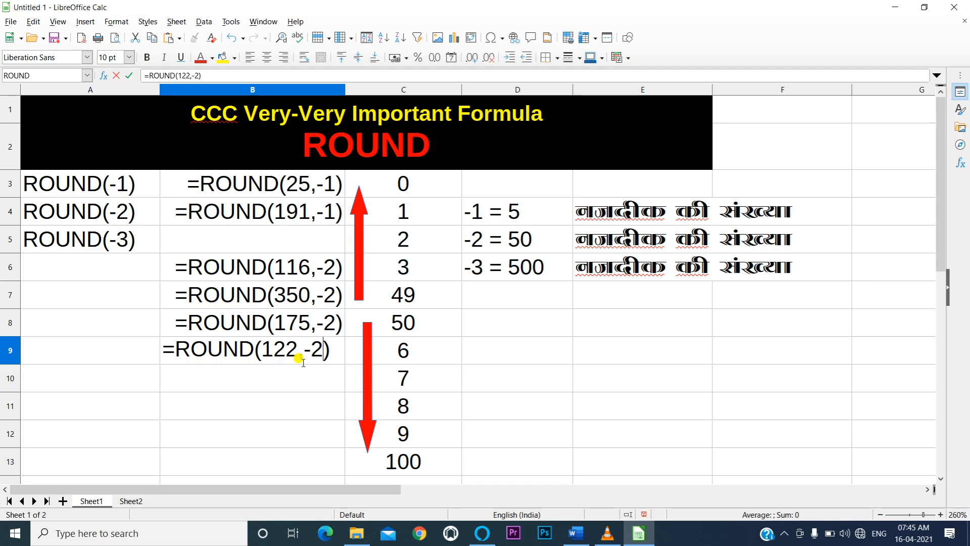
key("Return")
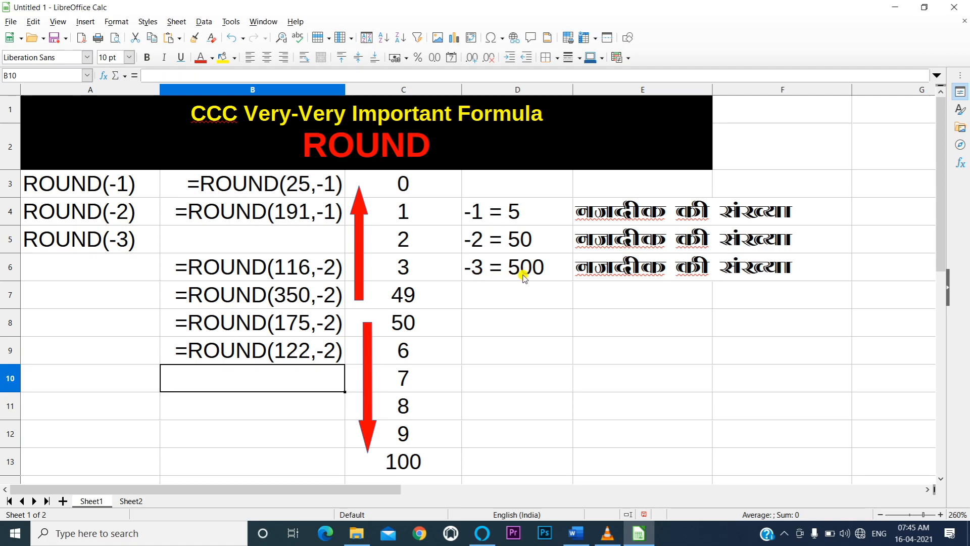
Clear all example ROUND formulas from cells B3 to B9, then select the -3 reference note in D6.
left_click_drag(263, 184, 263, 350)
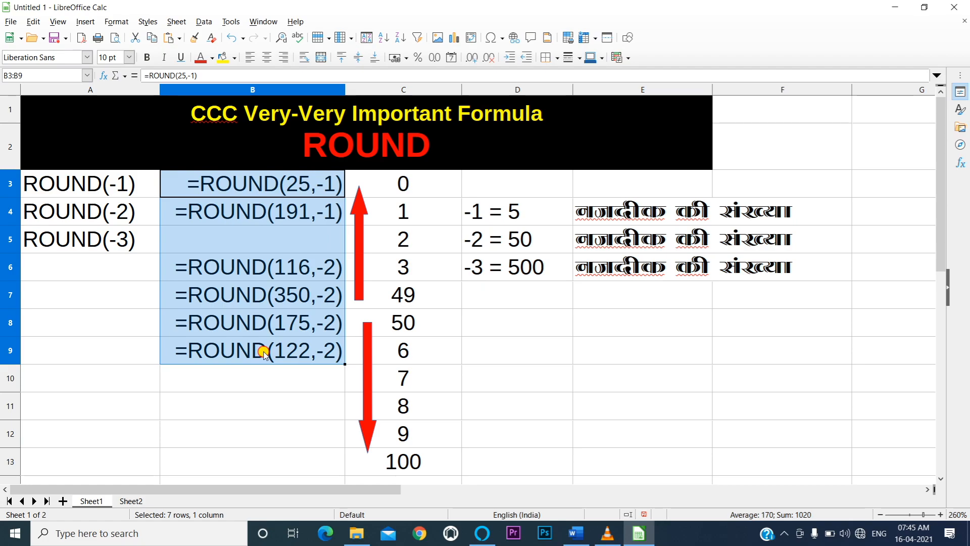
key("Delete")
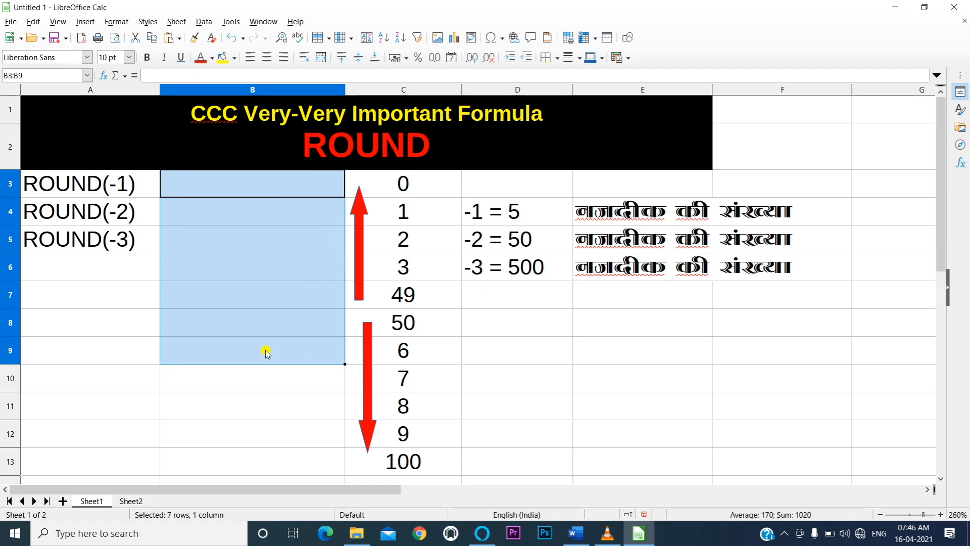
left_click(513, 273)
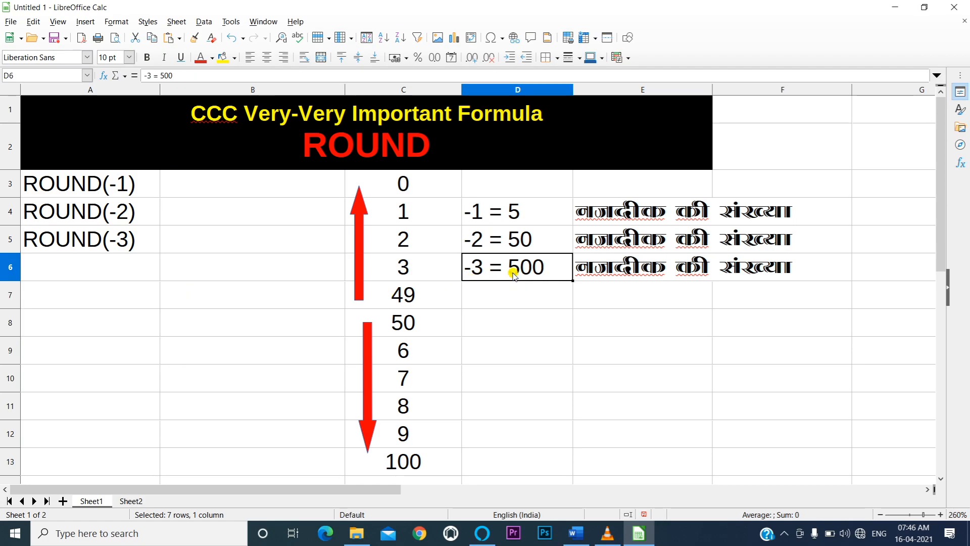
Change the scale value in cell C7 to 499.
double_click(433, 301)
type("0")
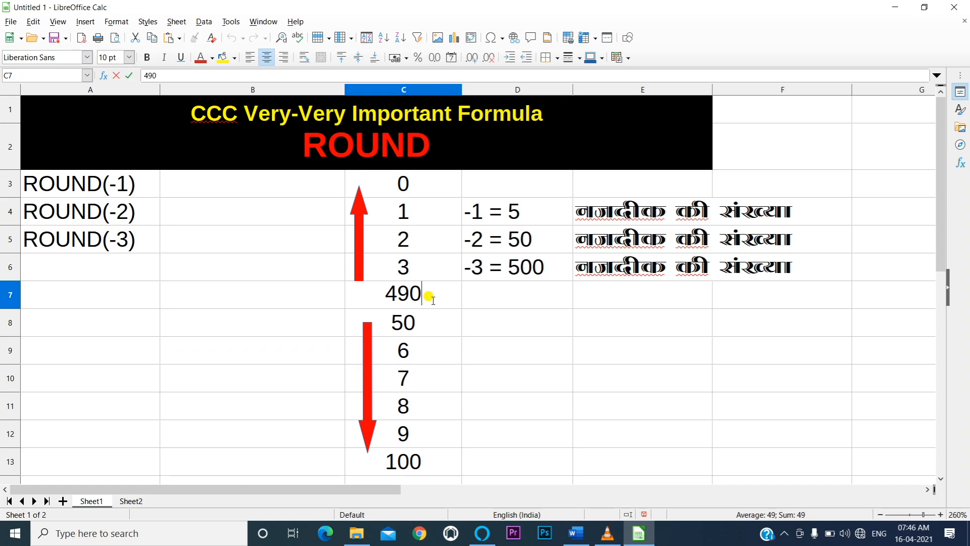
key("BackSpace")
type("9")
left_click(435, 325)
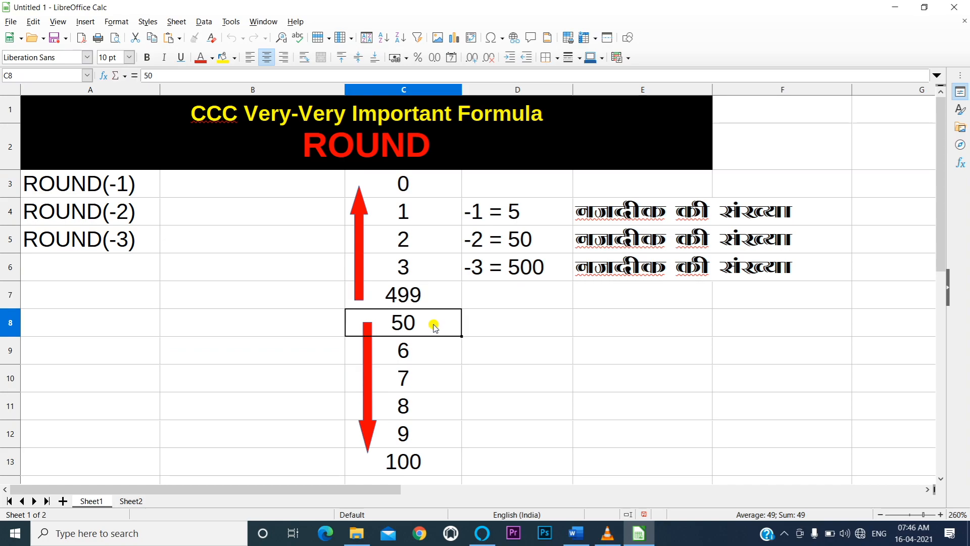
Change the scale values in cell C8 to 500 and in cell C13 to 1000.
double_click(435, 325)
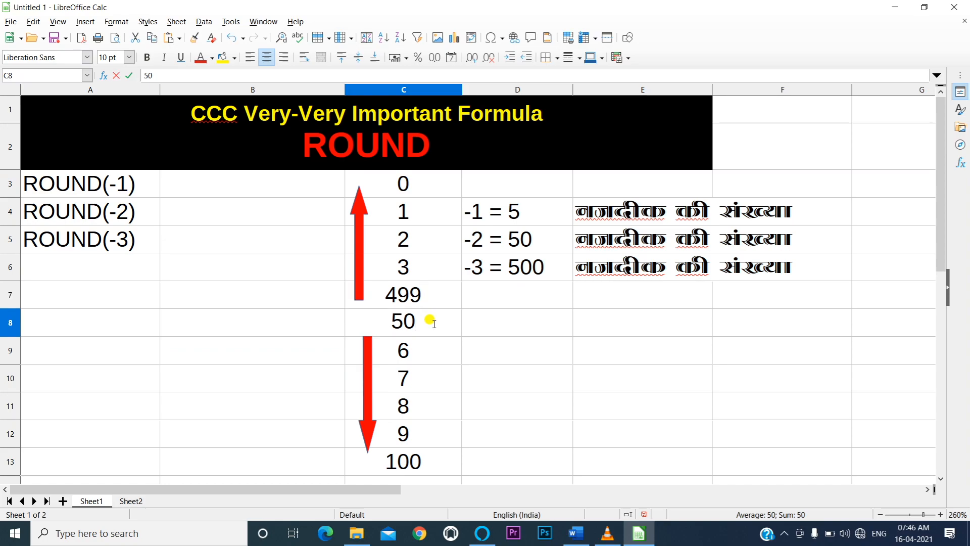
type("0")
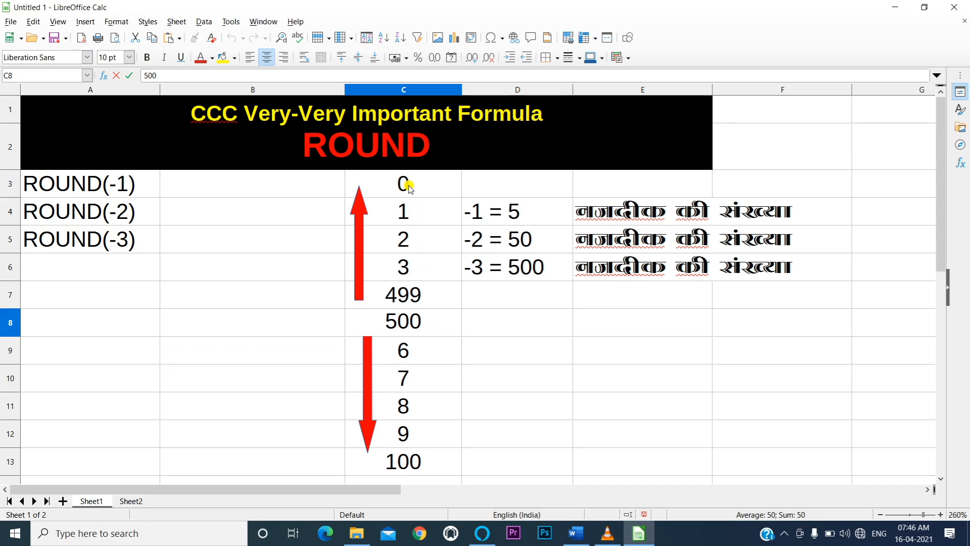
key("Return")
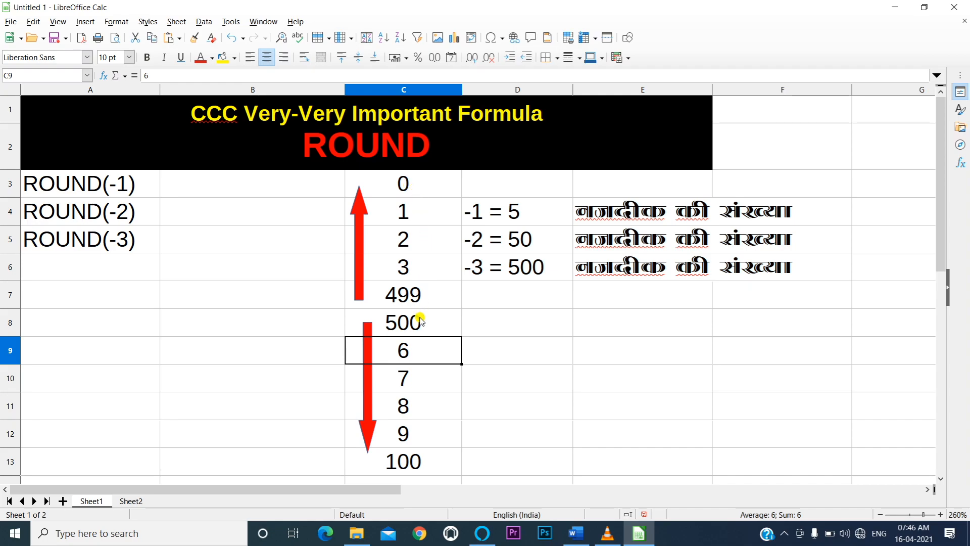
left_click(426, 456)
double_click(430, 458)
type("0")
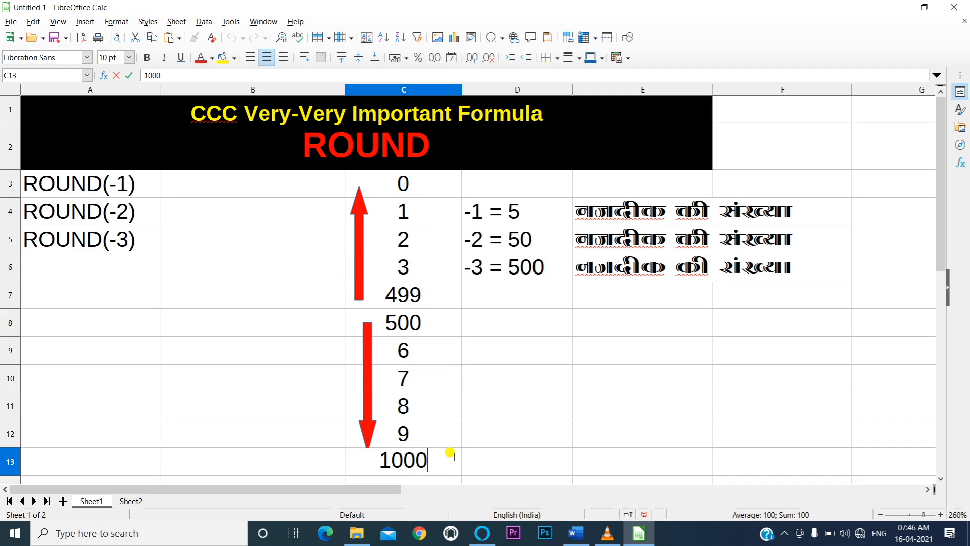
key("Return")
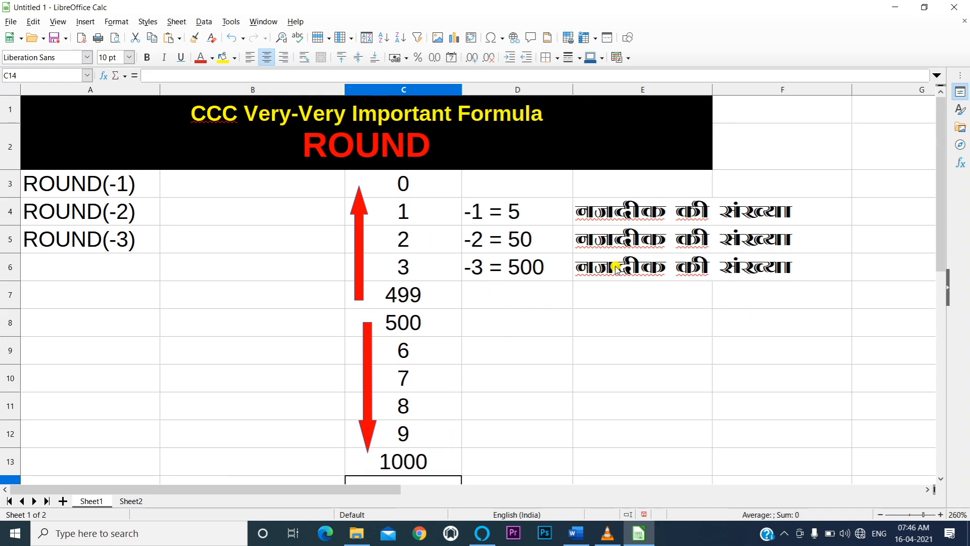
Enter the formula =ROUND(499,-3) in cell B4.
left_click(232, 212)
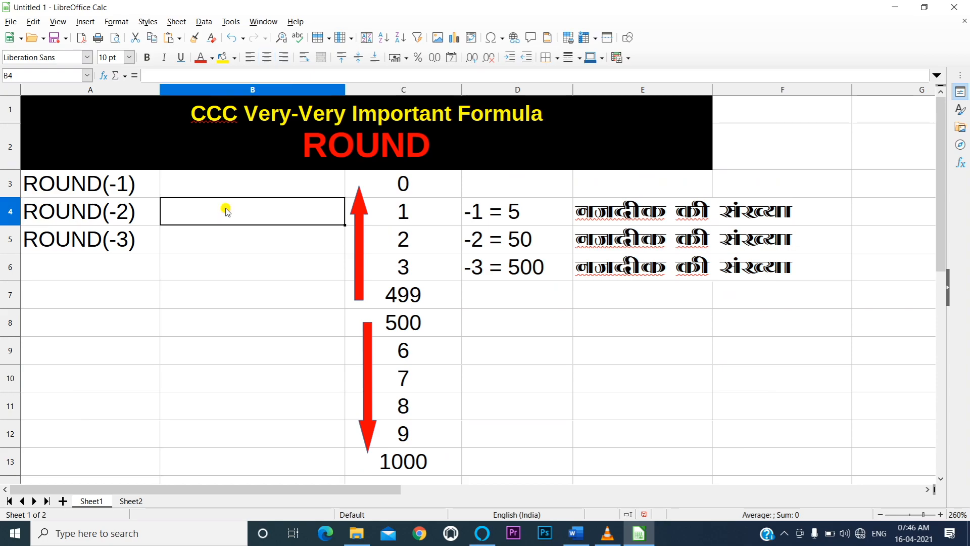
type("=")
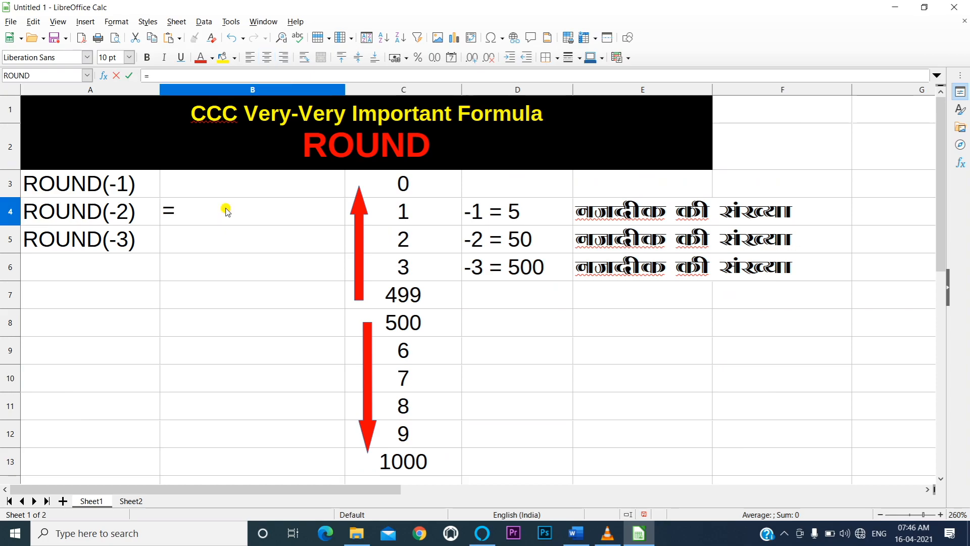
type("roun")
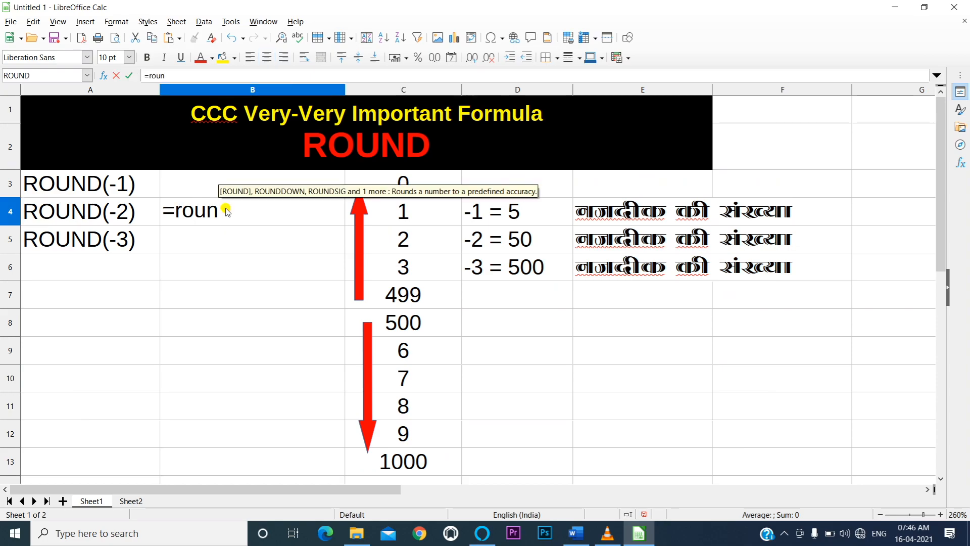
key("Return")
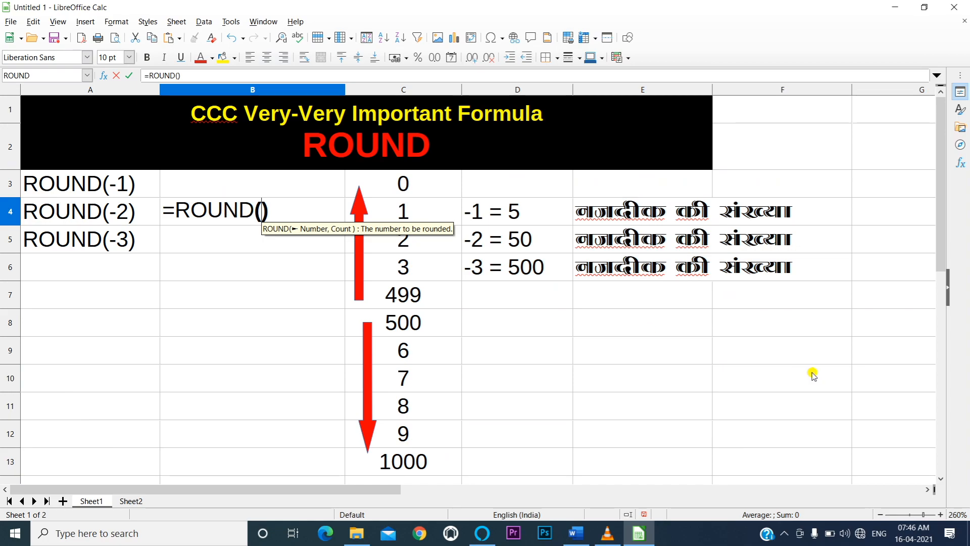
type("499")
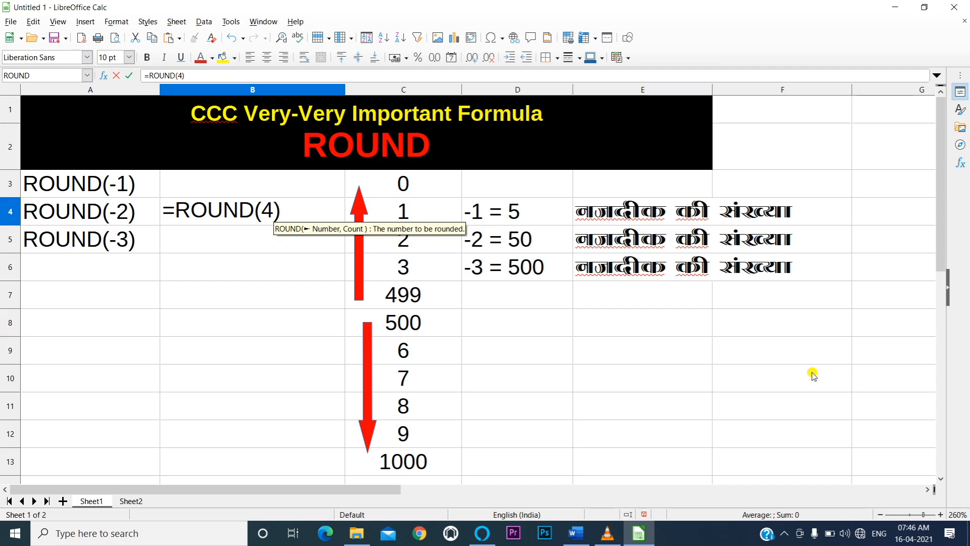
type(",")
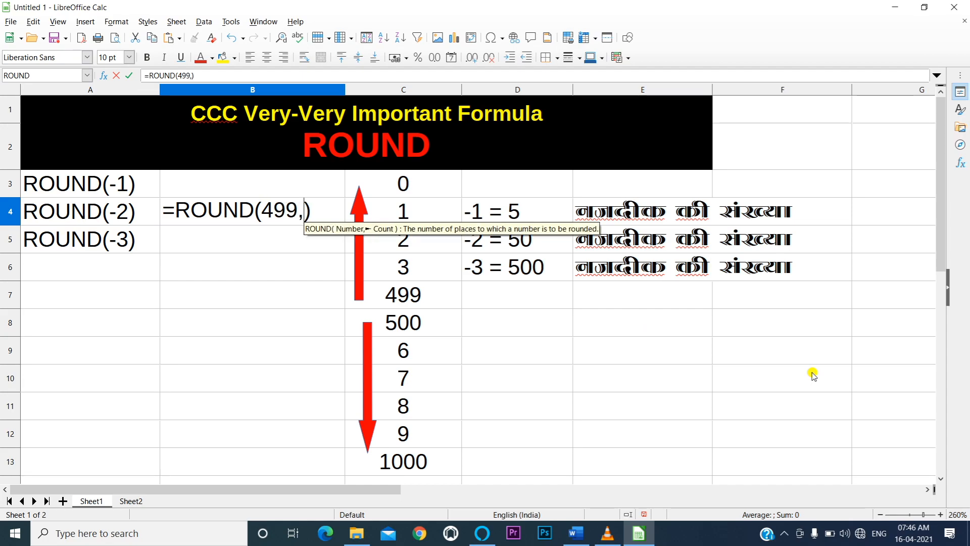
type("-3")
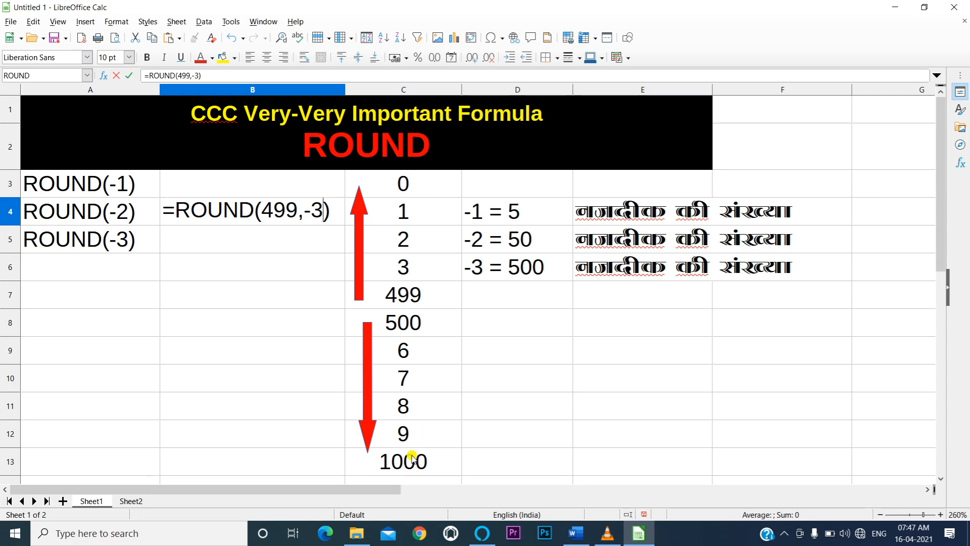
key("Return")
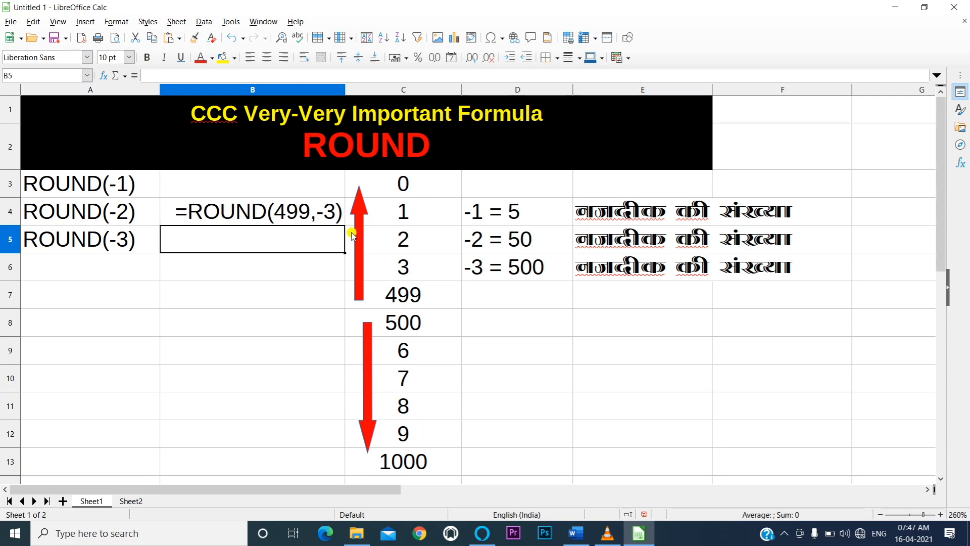
Change the number in cell B4's ROUND formula to 501, keeping the count of -3.
left_click(310, 202)
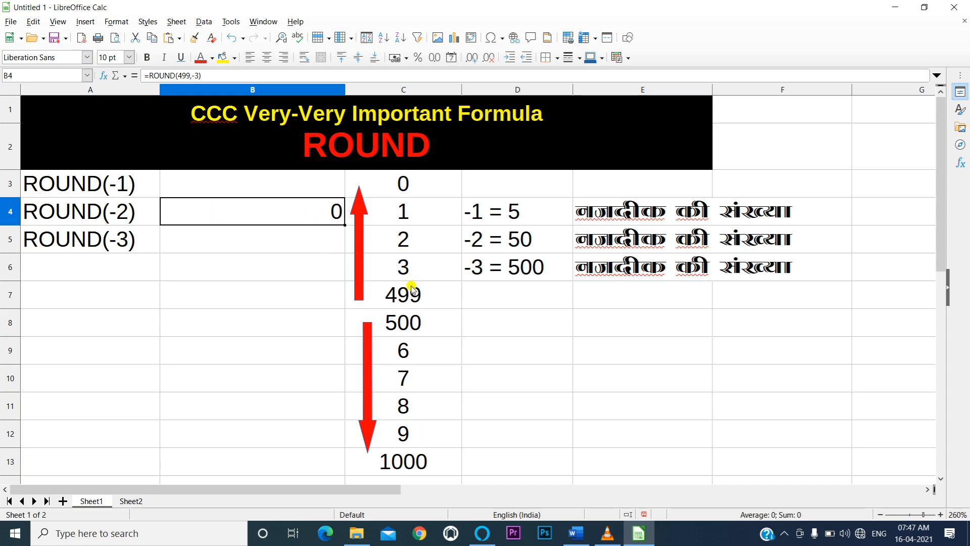
double_click(281, 207)
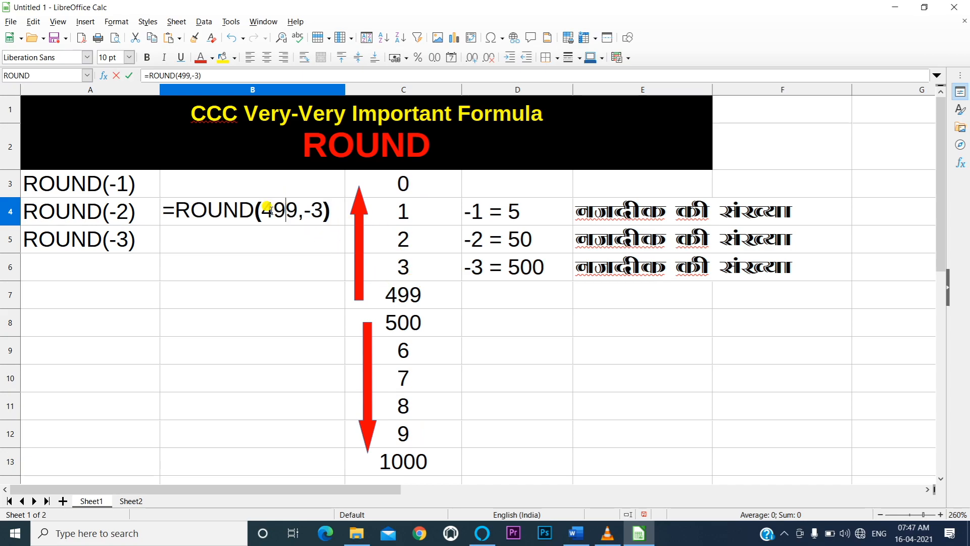
left_click(298, 207)
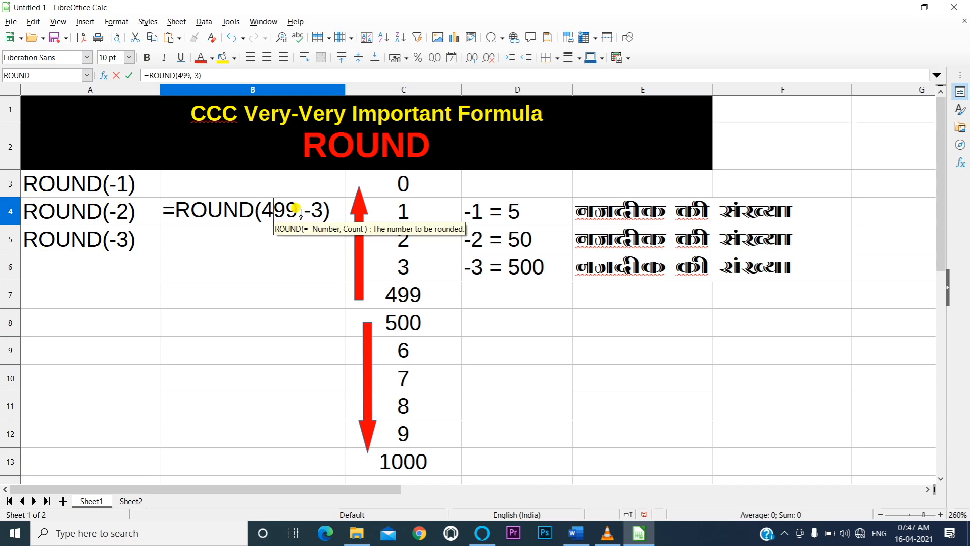
left_click_drag(298, 209, 267, 212)
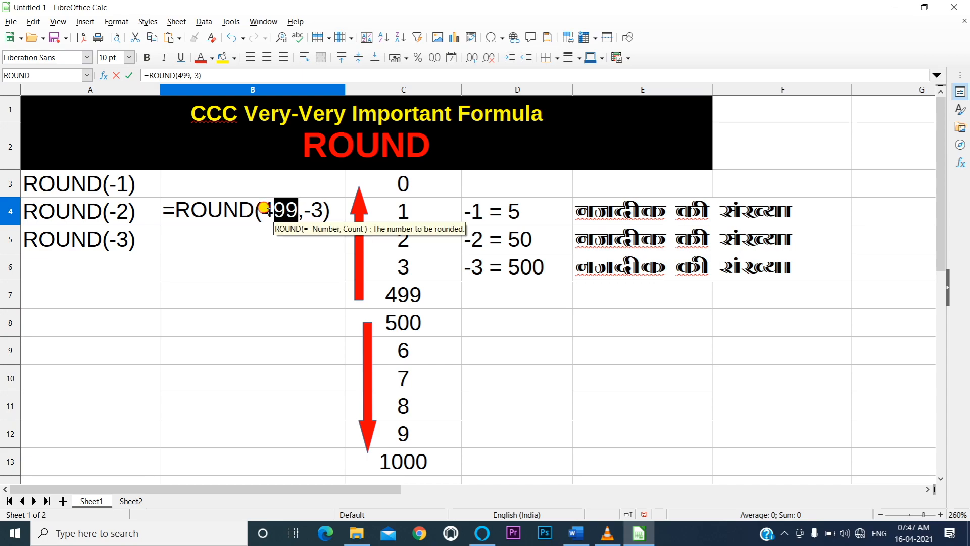
type("501")
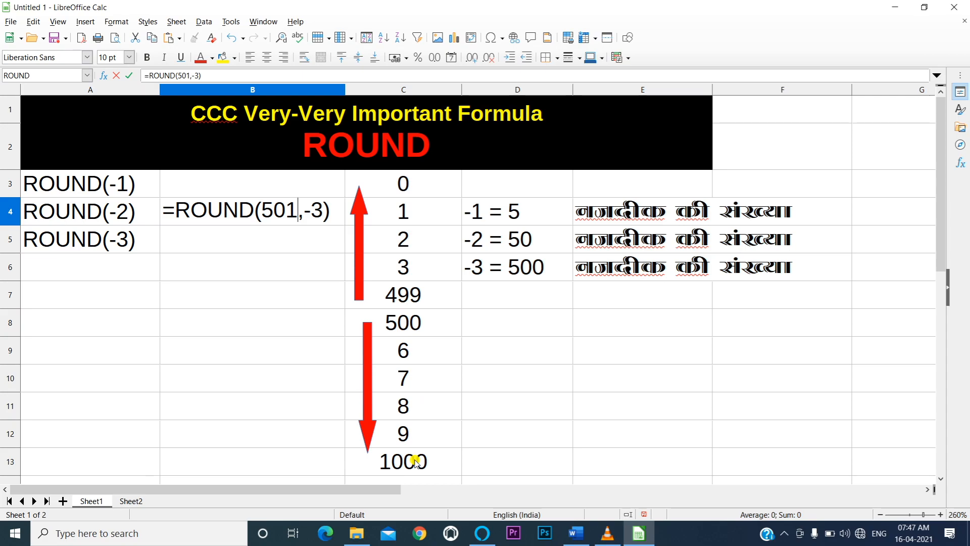
key("Return")
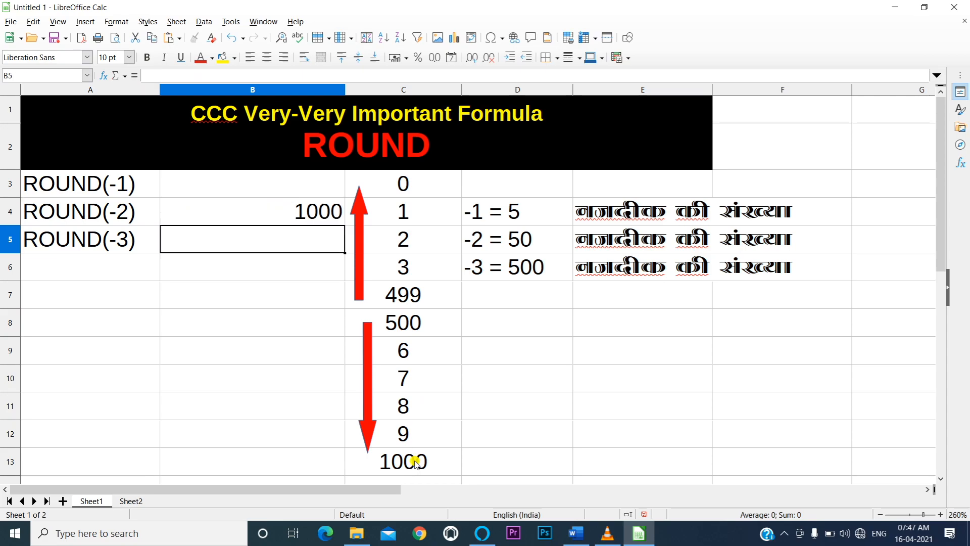
Replace the number in cell B4's formula so it reads =ROUND(776,-3).
left_click(297, 211)
double_click(293, 211)
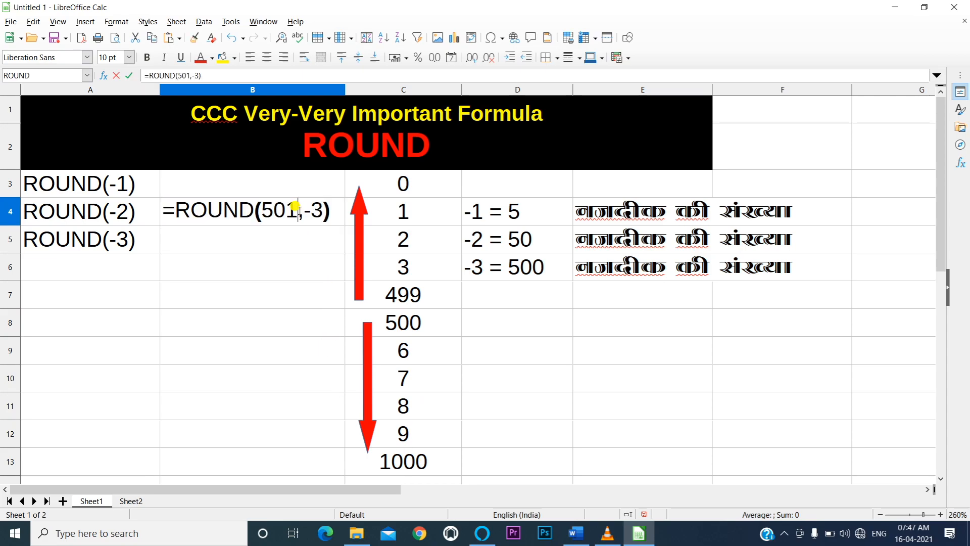
left_click_drag(291, 211, 263, 210)
type("776")
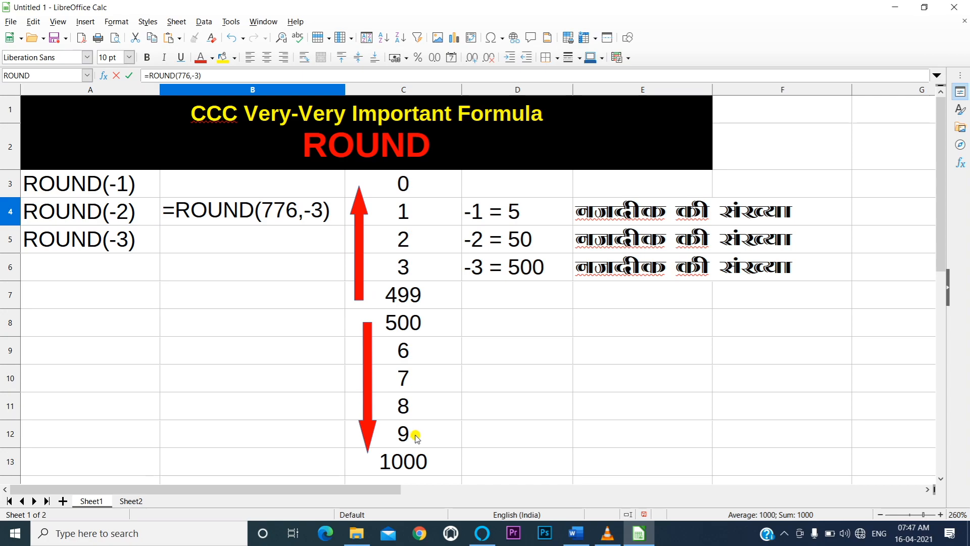
left_click(341, 246)
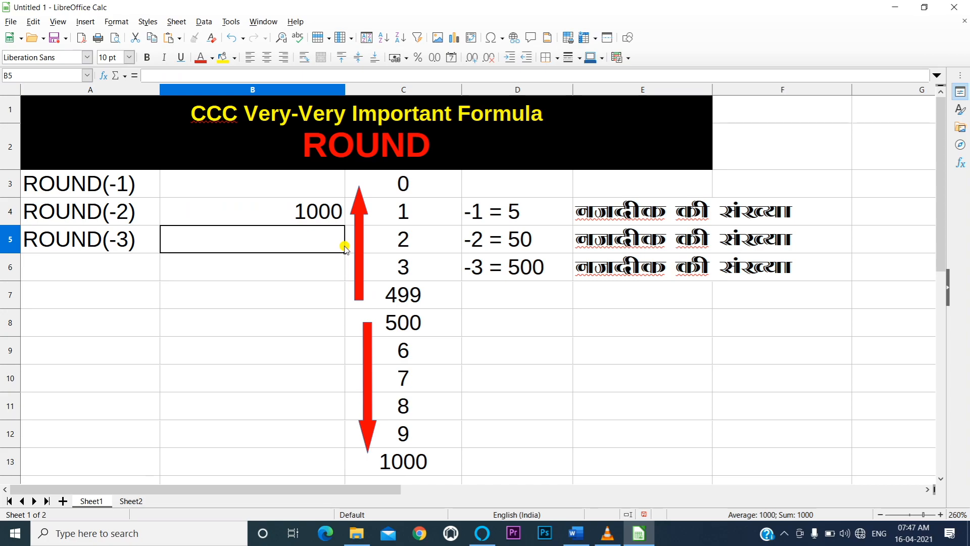
Extend the number in cell B4's formula to four digits so it reads =ROUND(1776,-3).
left_click(297, 211)
double_click(291, 211)
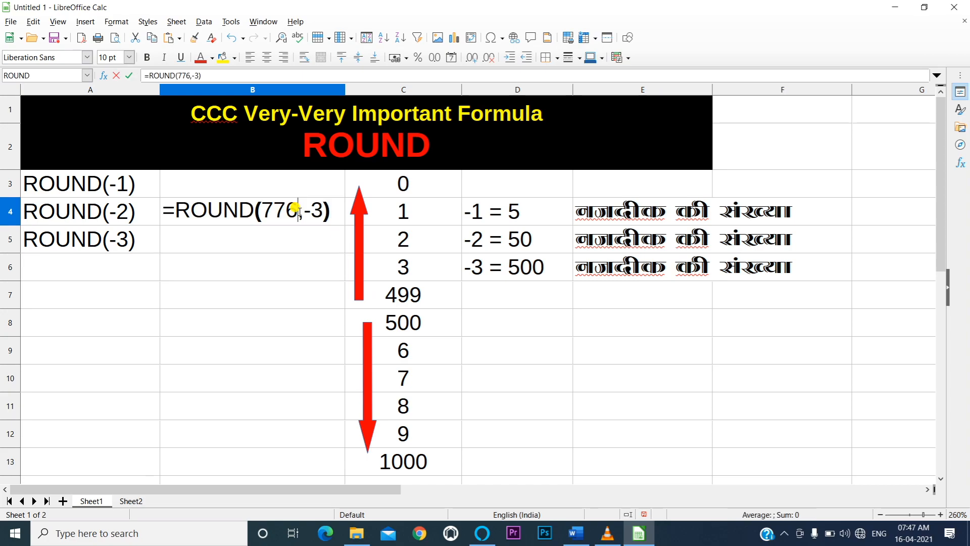
left_click(257, 207)
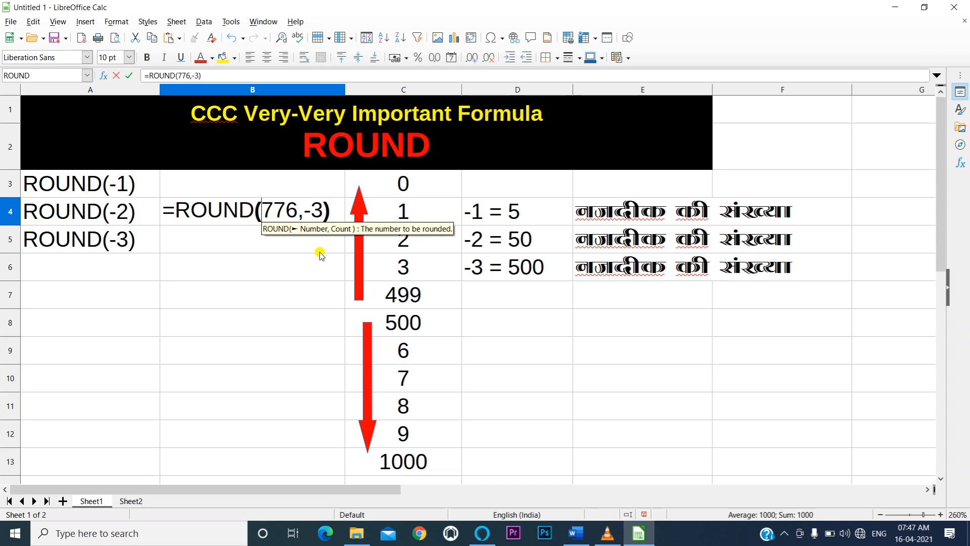
type("1")
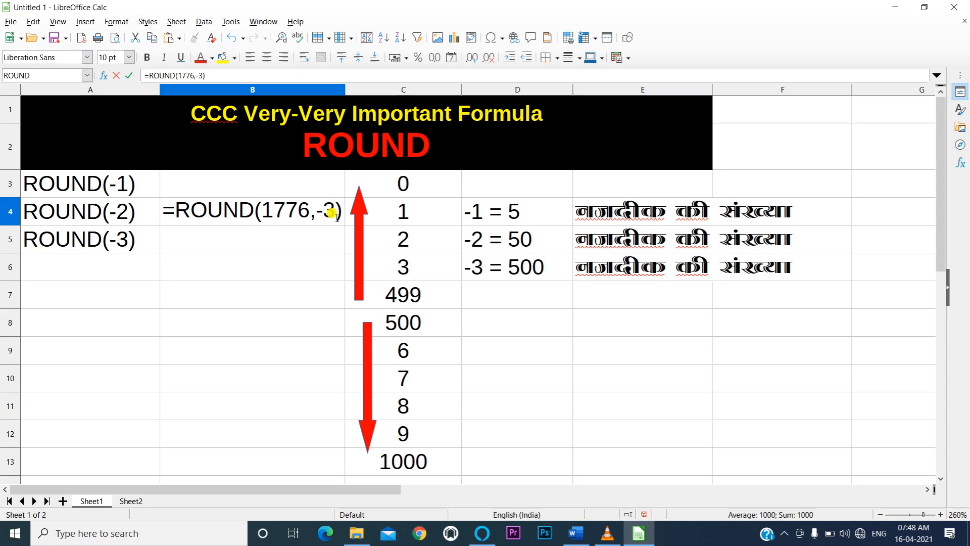
key("Return")
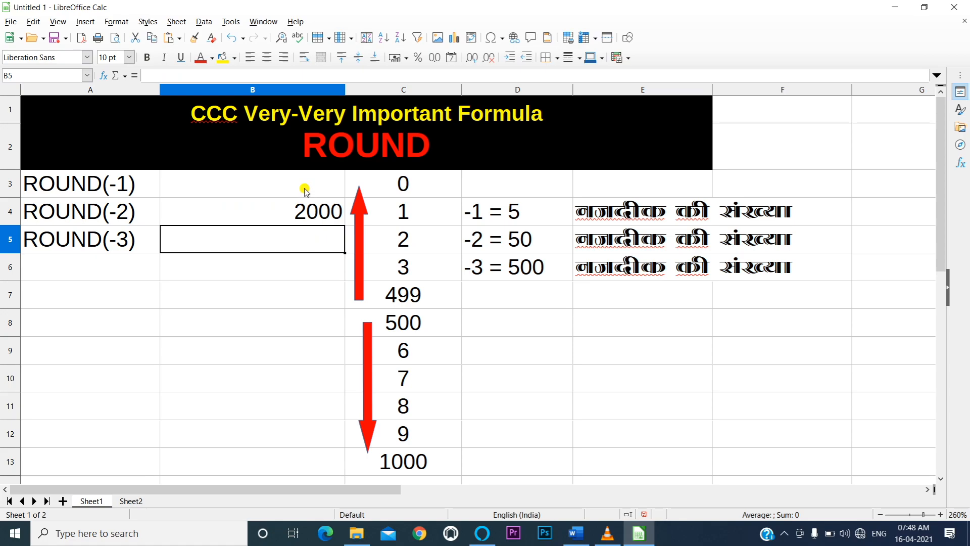
Change the hundreds digit in cell B4's formula so it reads =ROUND(1176,-3).
left_click(309, 209)
double_click(310, 212)
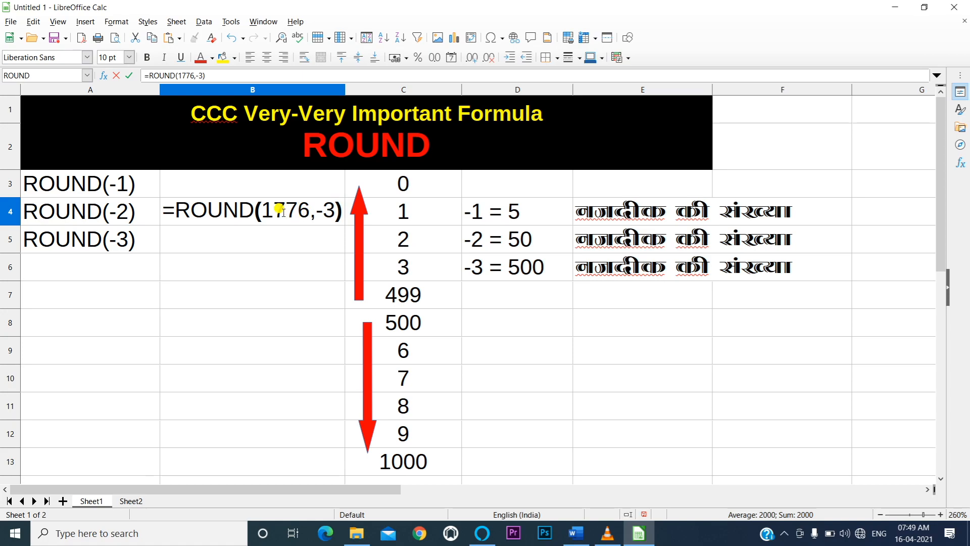
left_click(284, 212)
key("BackSpace")
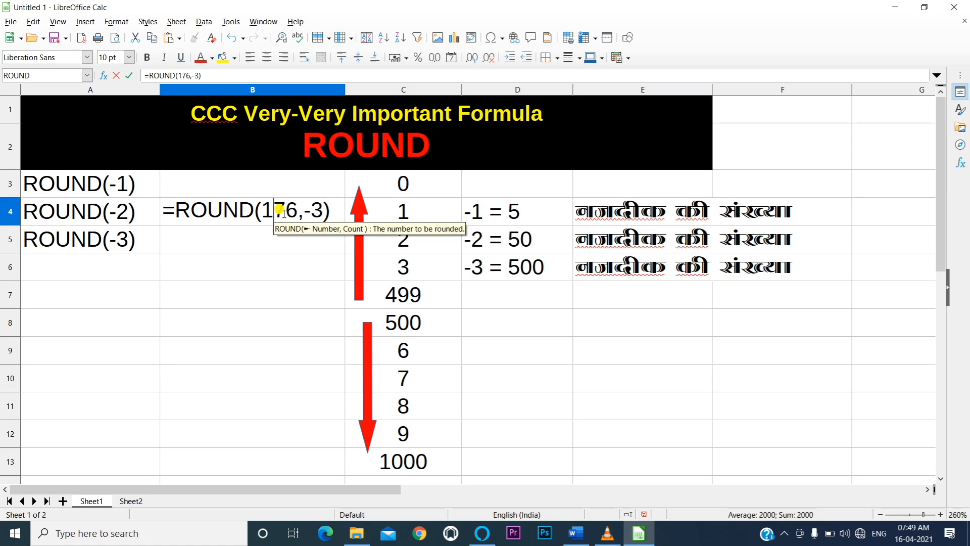
type("1")
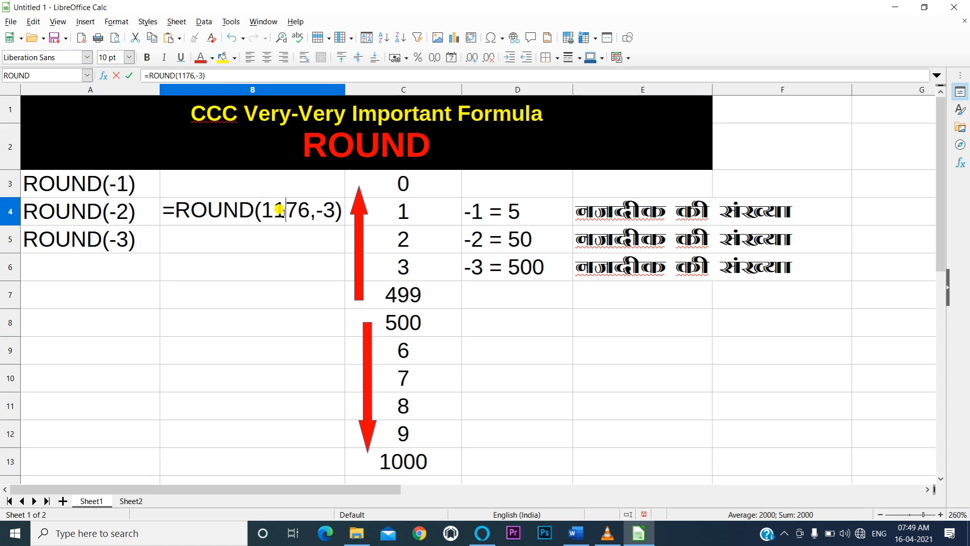
key("Return")
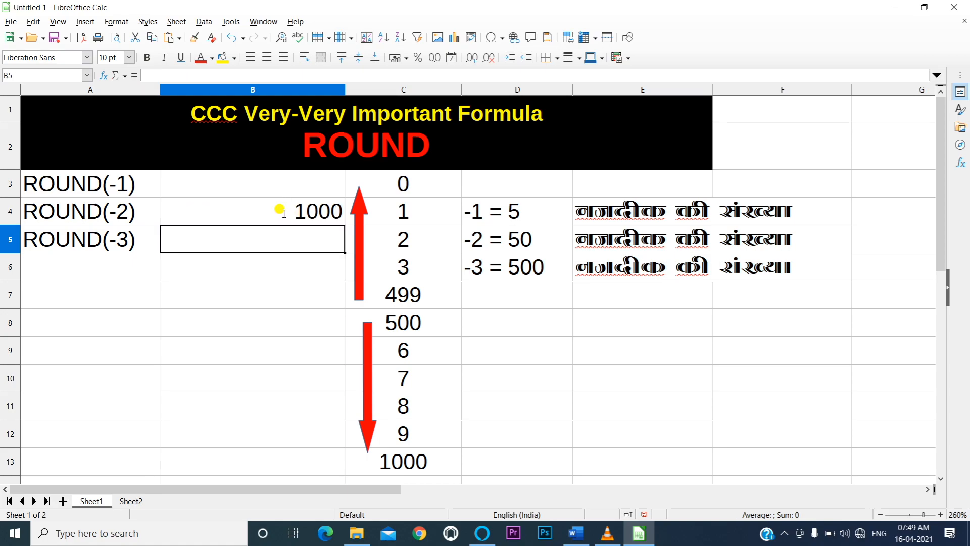
Enter the formula =ROUND(2500,-3) in cell B5.
type("=roaund")
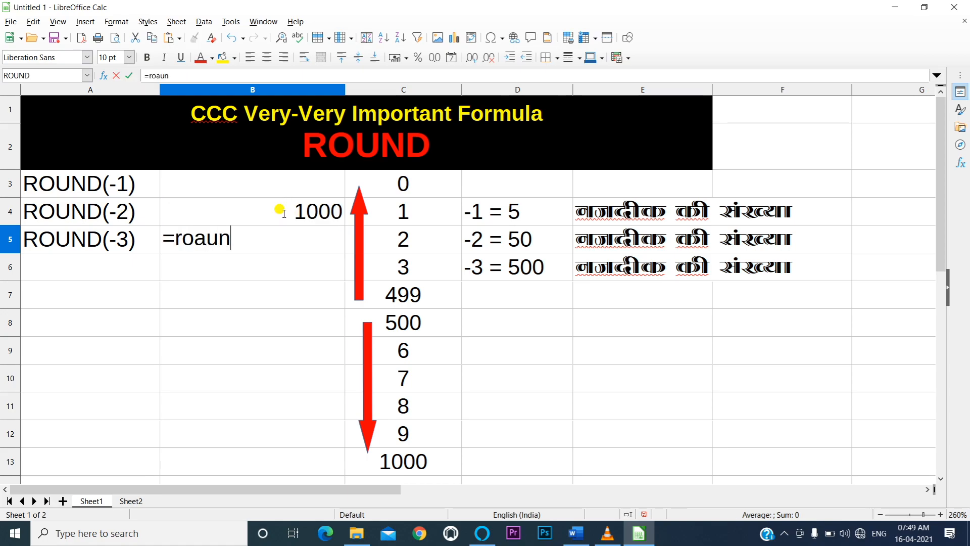
key("BackSpace")
key("BackSpace")
key("BackSpace")
key("BackSpace")
key("BackSpace")
type("oun")
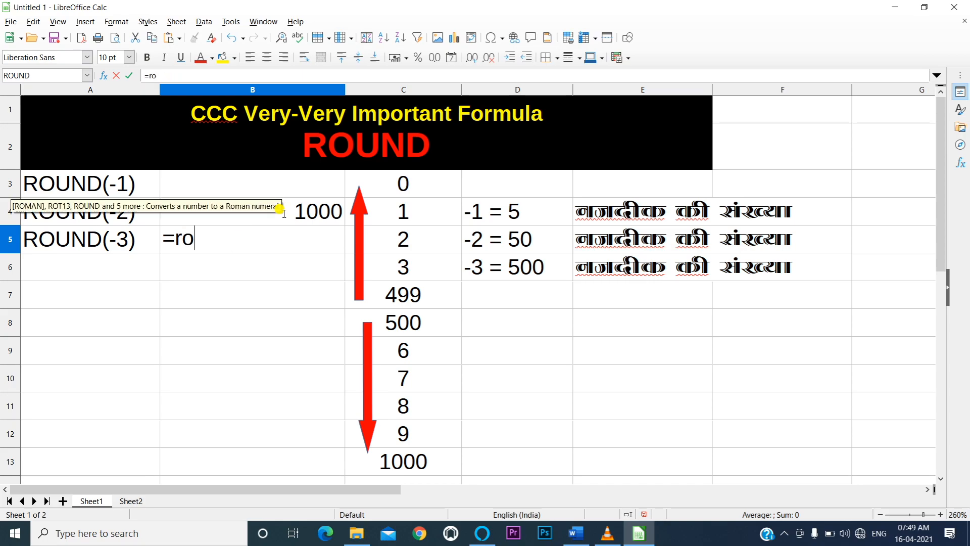
key("BackSpace")
key("BackSpace")
type("u")
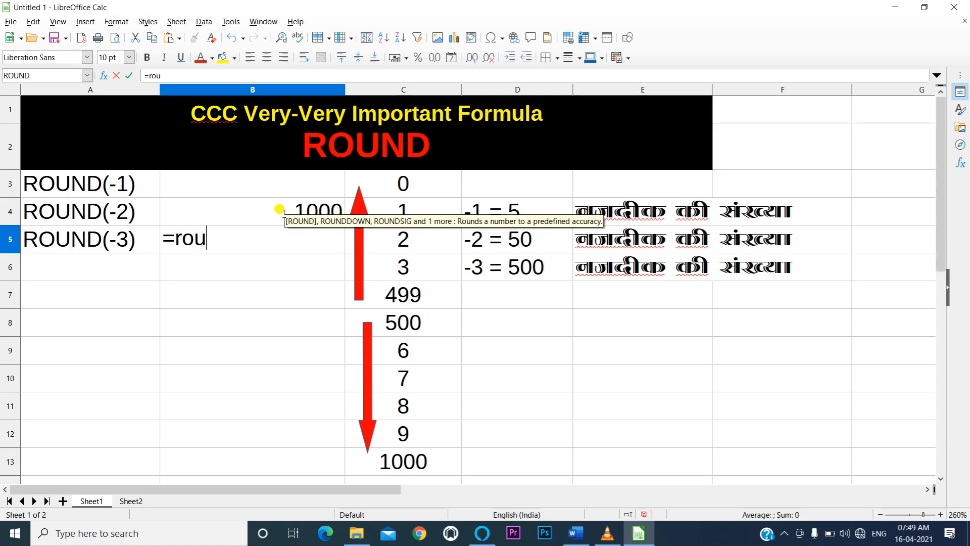
key("Return")
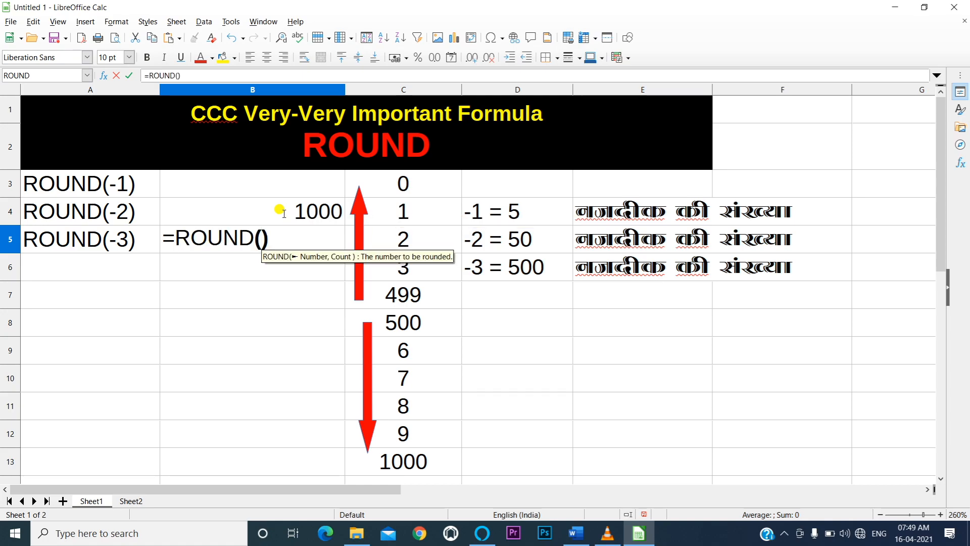
type("2500,")
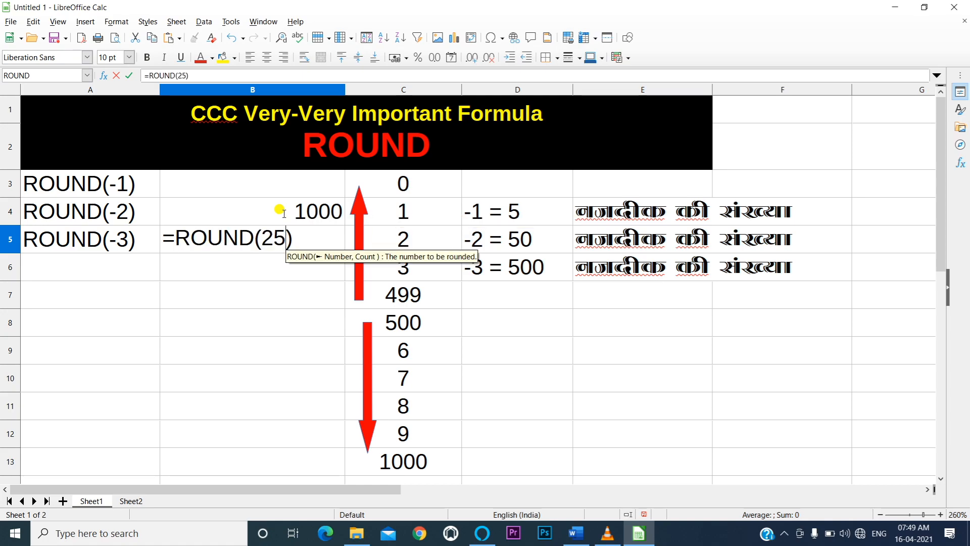
type("-3")
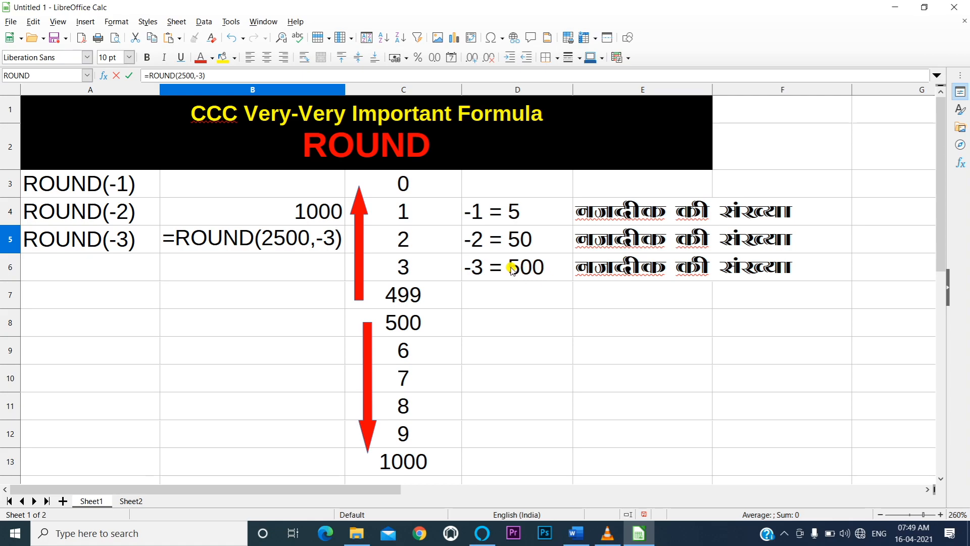
key("Return")
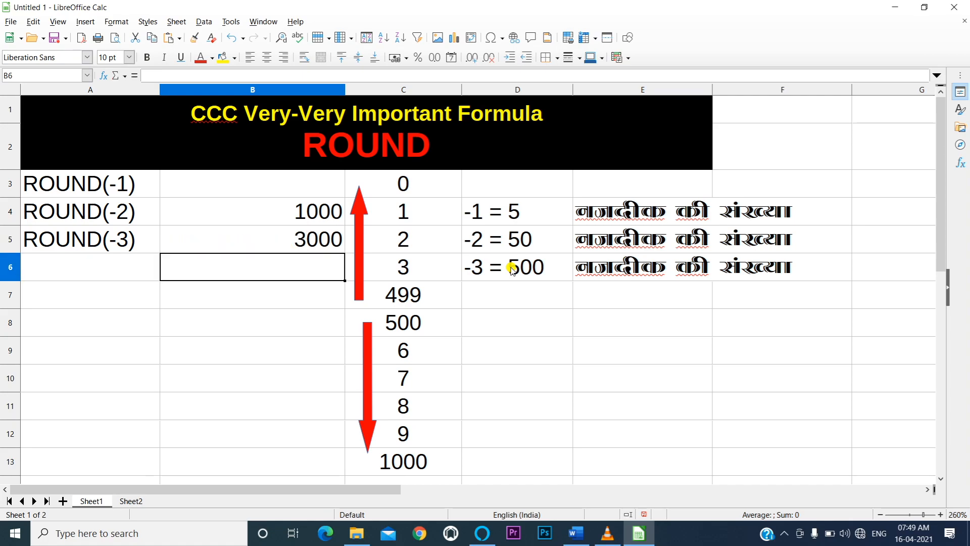
Change the number in cell B5's ROUND formula to 2770, keeping the count of -3.
key("Up")
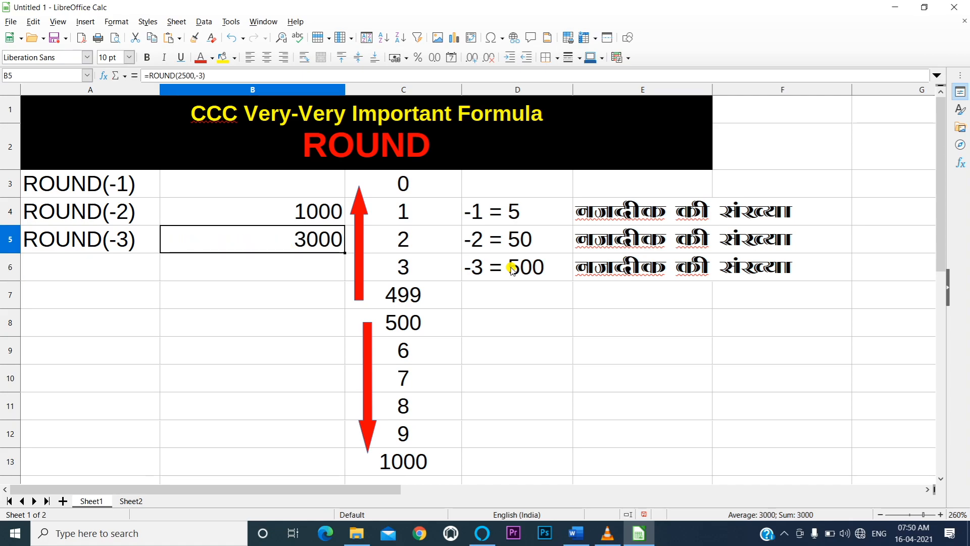
key("F2")
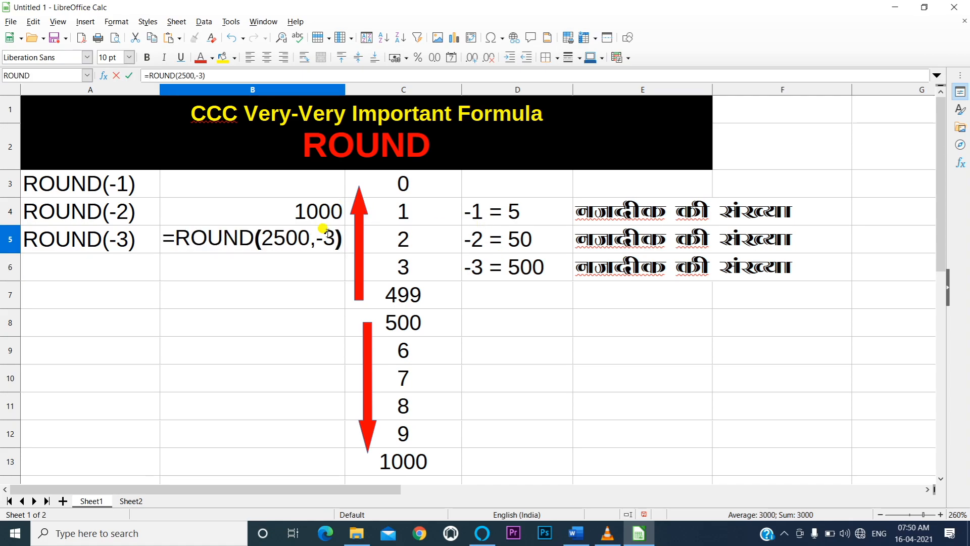
left_click(283, 237)
key("BackSpace")
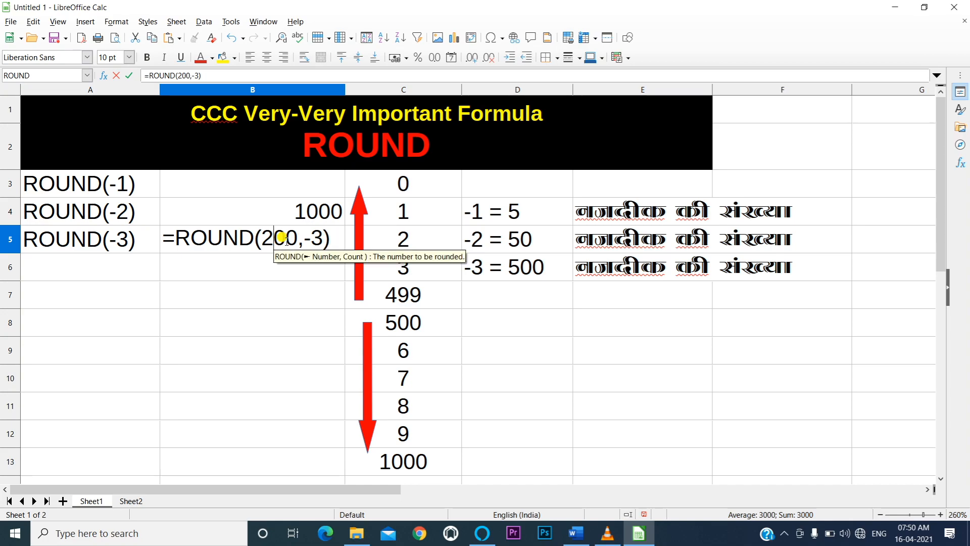
type("7")
key("Delete")
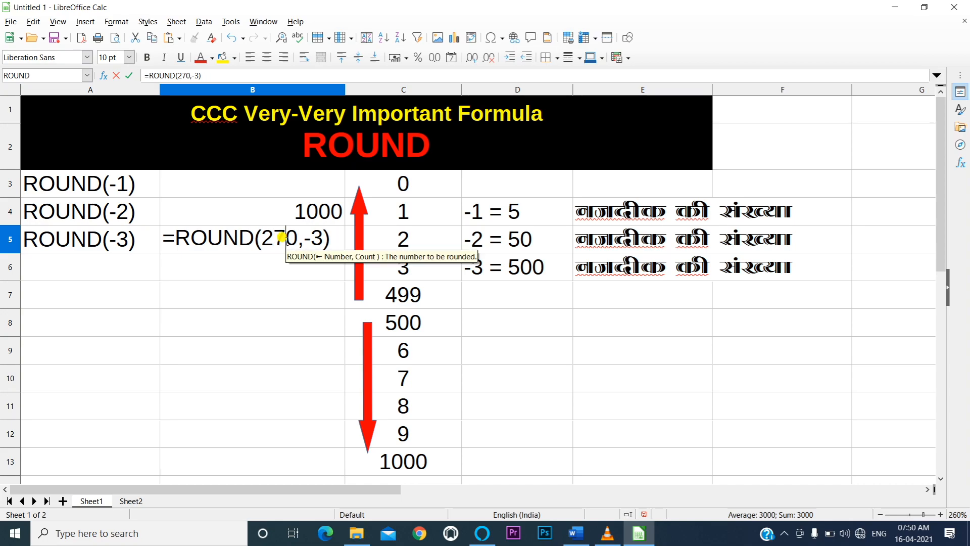
type("7")
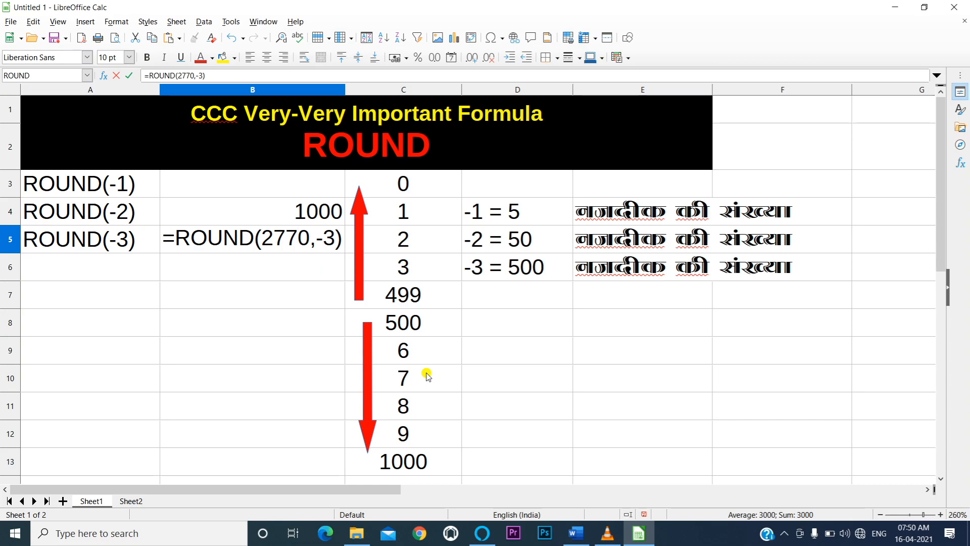
key("Return")
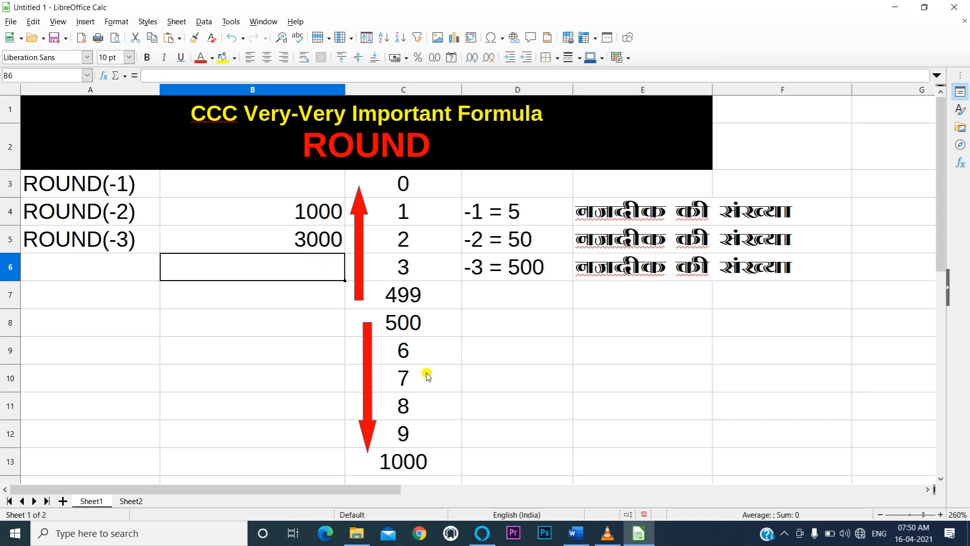
Replace the last three digits of the number in cell B5's formula so it reads =ROUND(2499,-3).
key("Up")
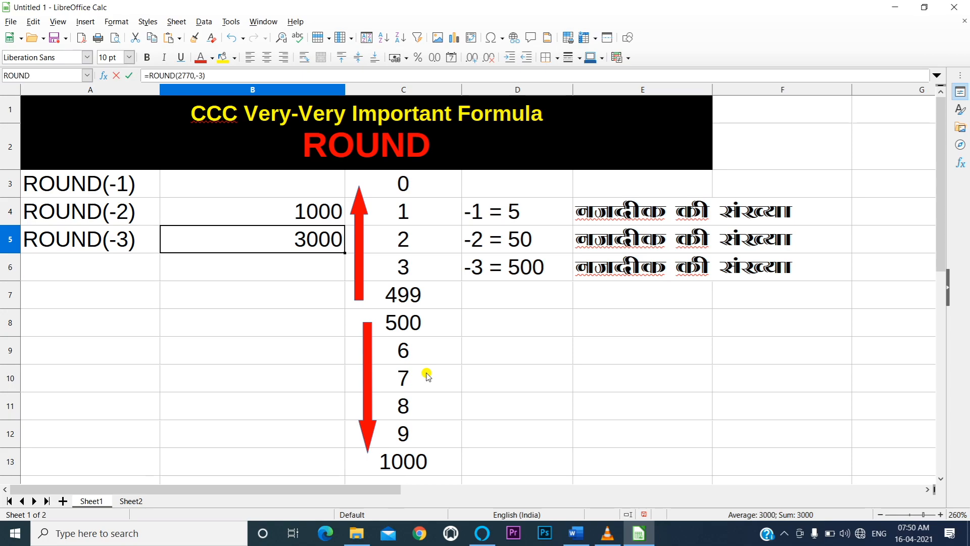
key("F2")
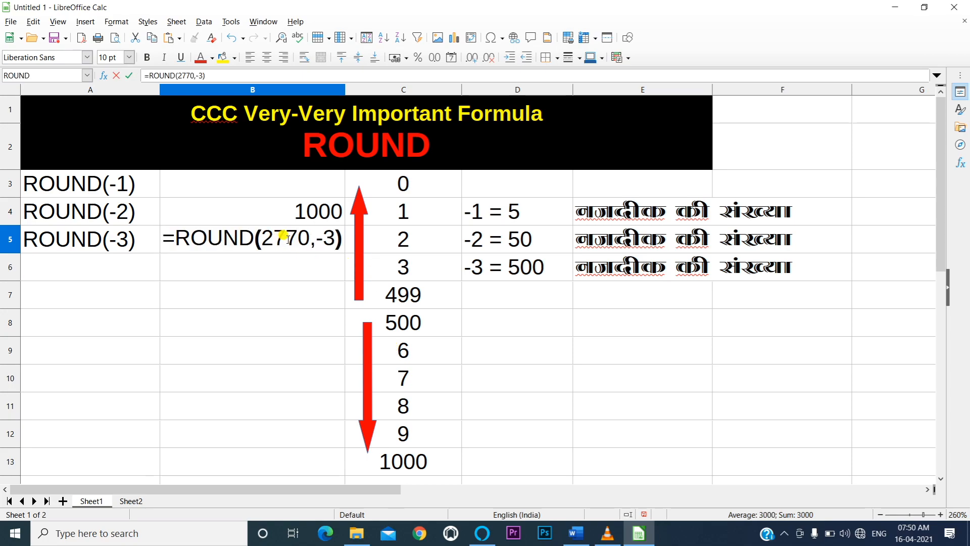
left_click(296, 237)
key("BackSpace")
key("BackSpace")
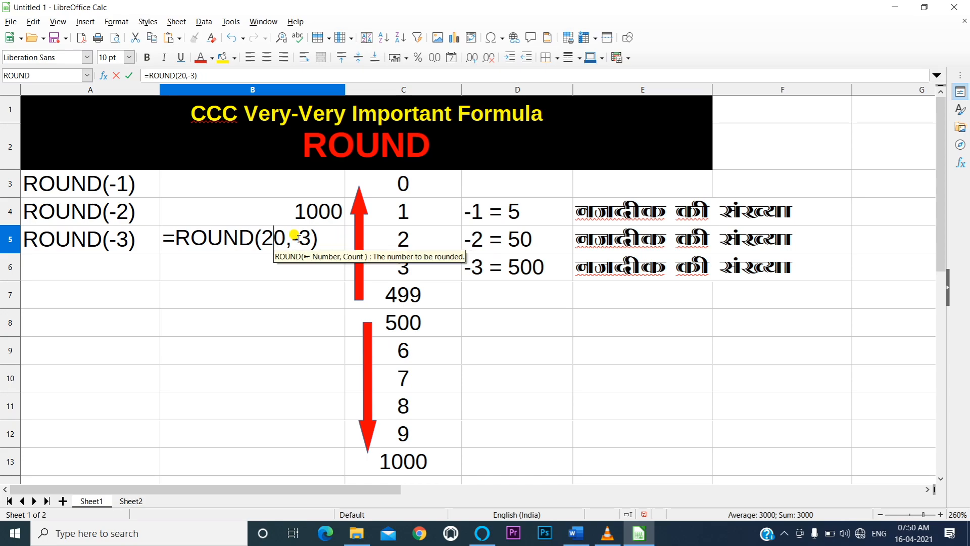
key("Delete")
type("499")
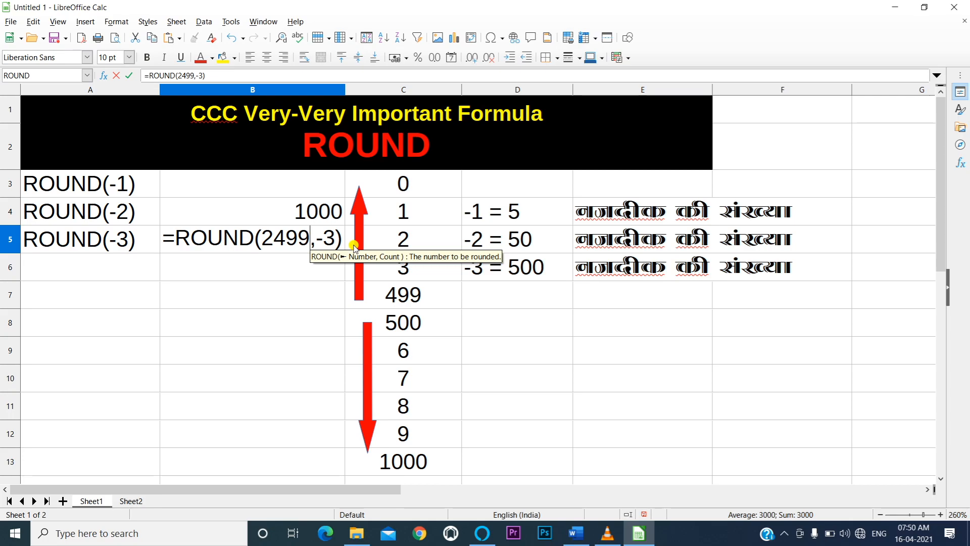
key("Return")
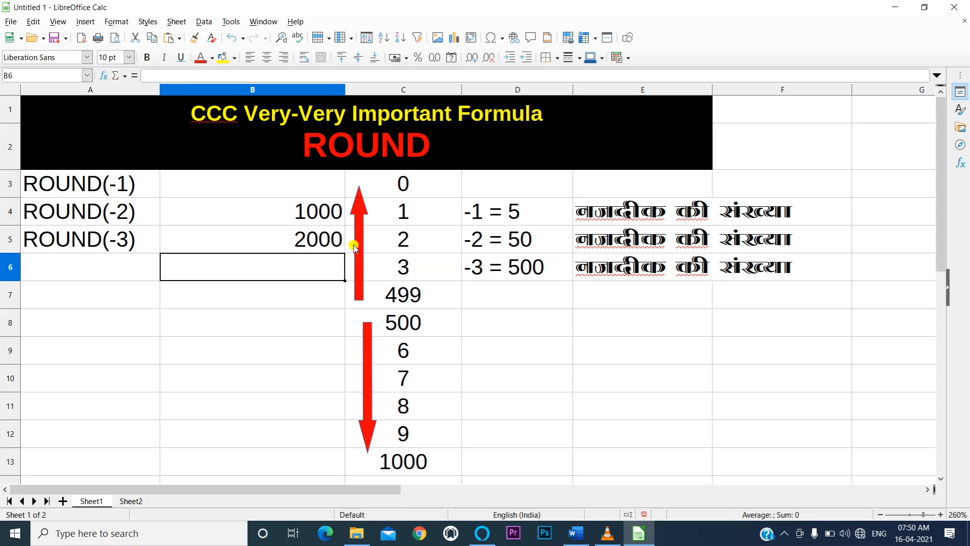
Show formulas instead of results in the sheet and edit cell B4's formula to read =ROUND(146,-3).
key("Up")
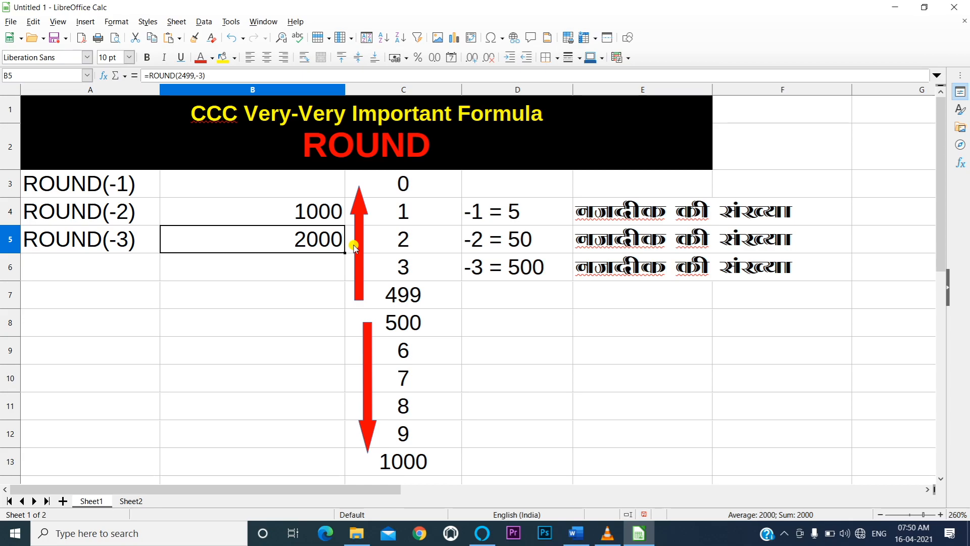
key("ctrl+grave")
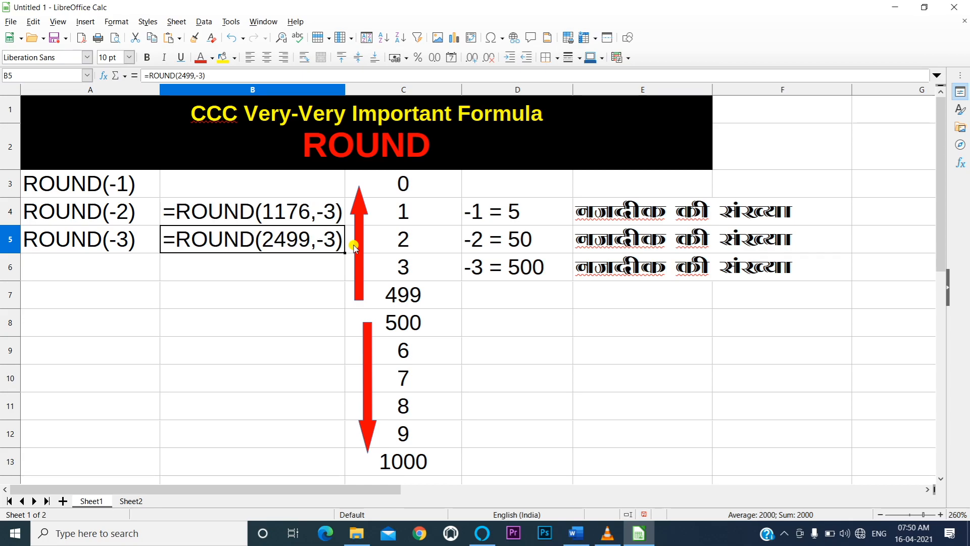
left_click(292, 213)
double_click(292, 213)
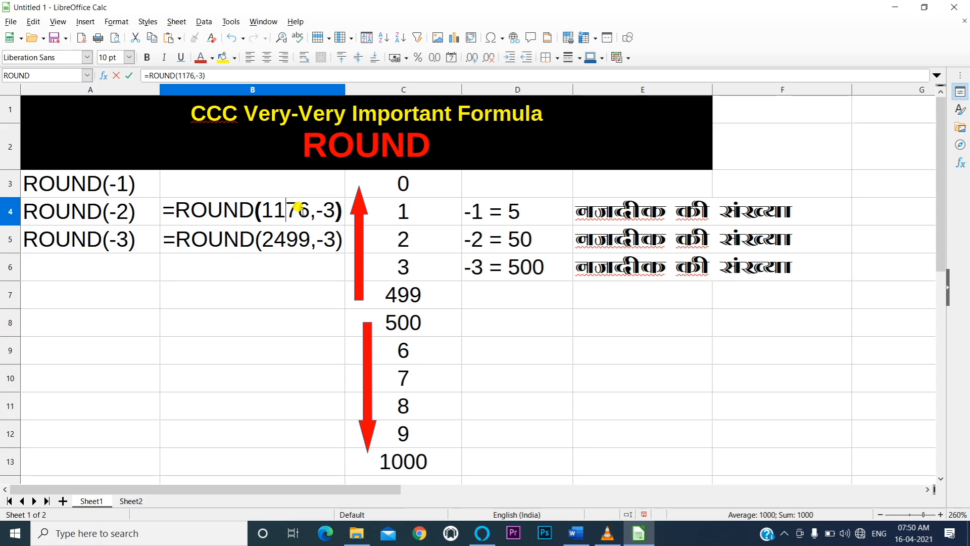
key("BackSpace")
key("BackSpace")
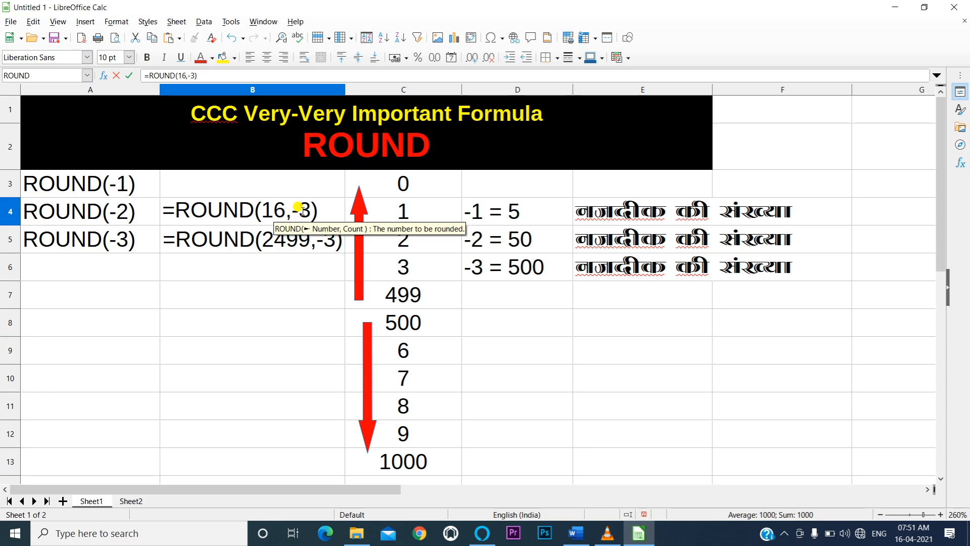
type("4")
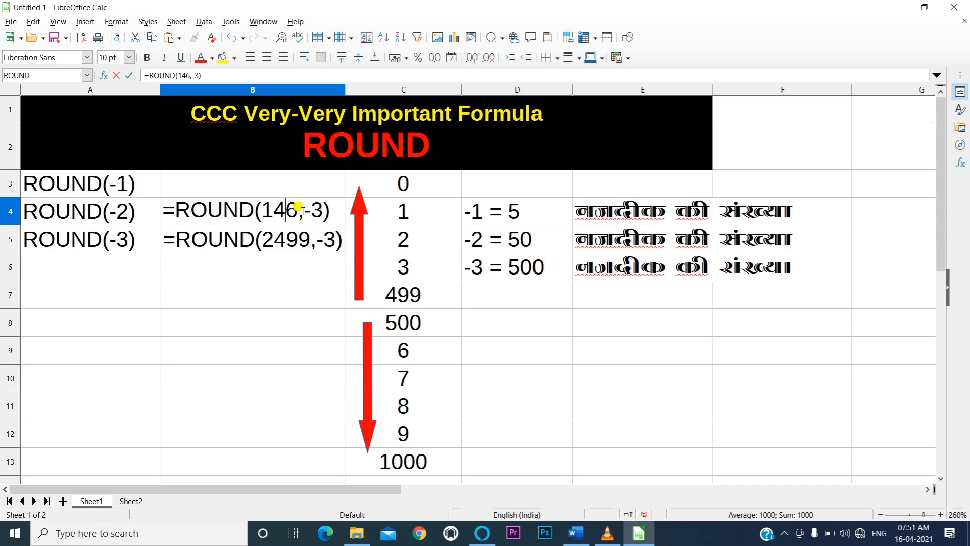
key("Return")
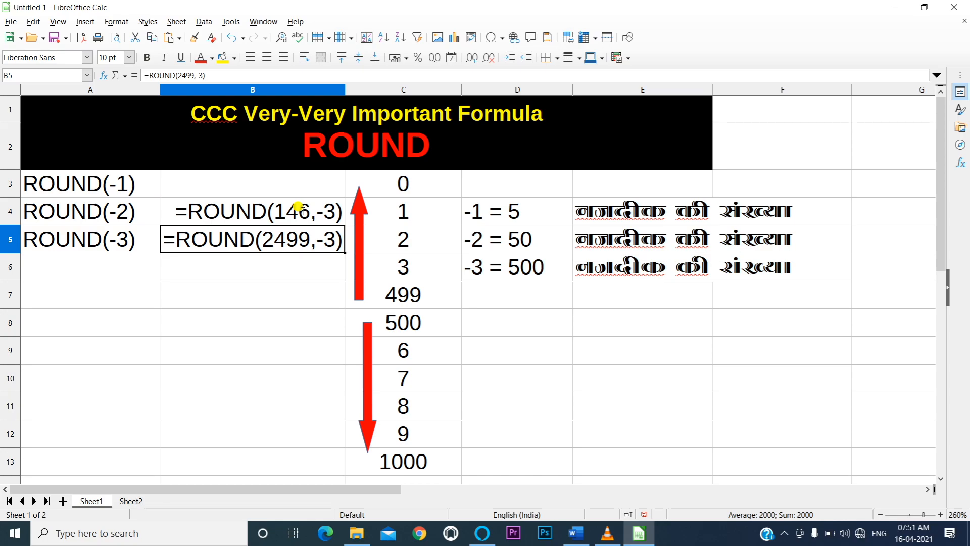
Replace the first two digits of the number in cell B5's formula so it reads =ROUND(3399,-3).
double_click(283, 240)
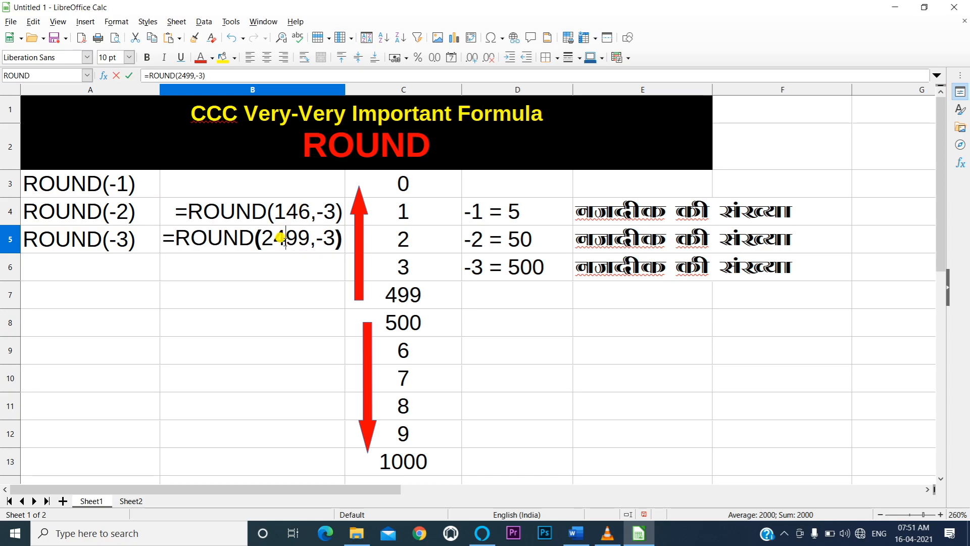
key("BackSpace")
key("BackSpace")
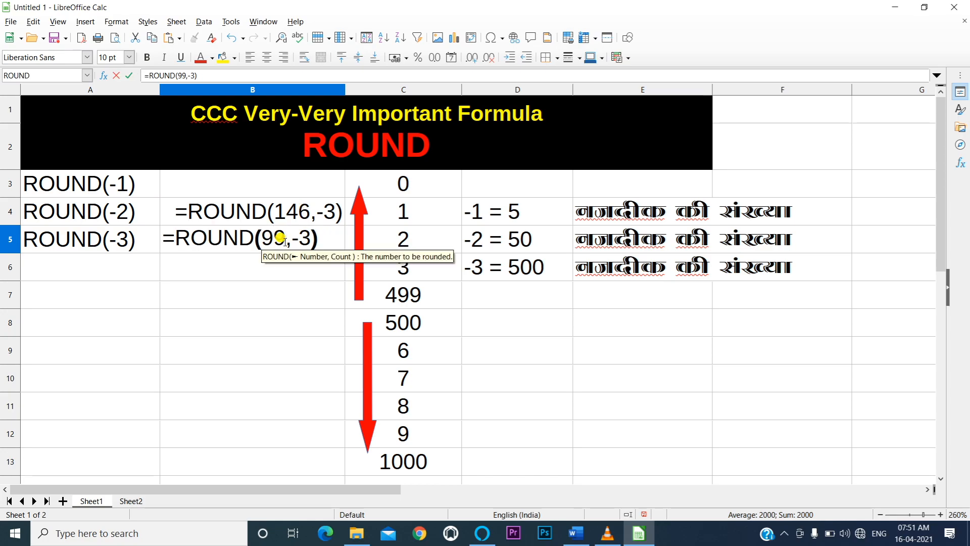
type("33")
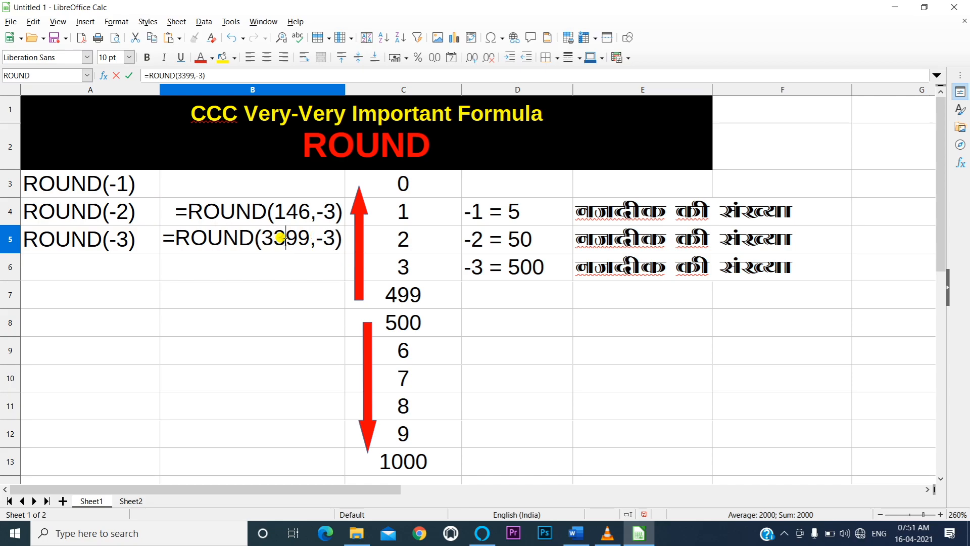
key("Return")
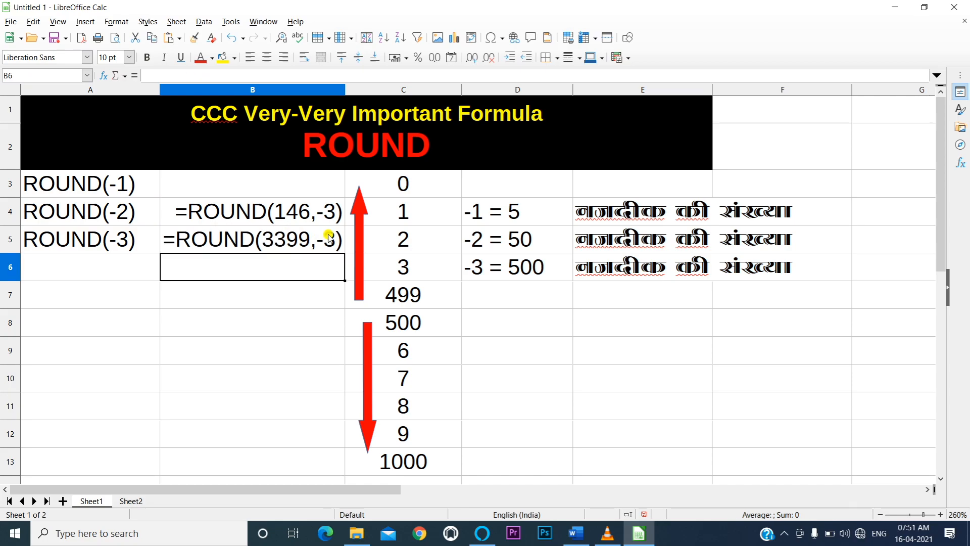